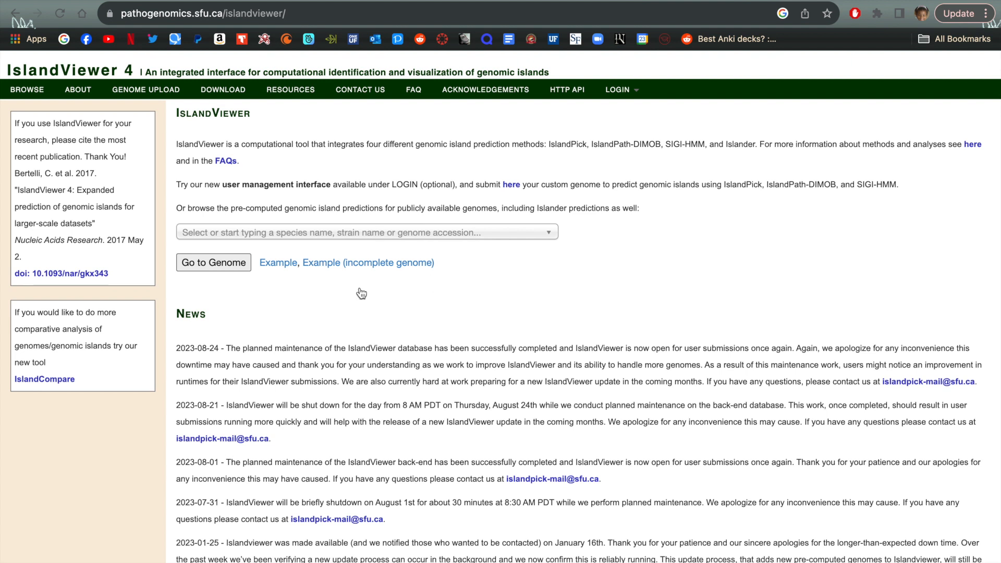
Open the genomic island predictions for Staphylococcus aureus subsp. aureus strain MRSA252, complete genome.
click(246, 235)
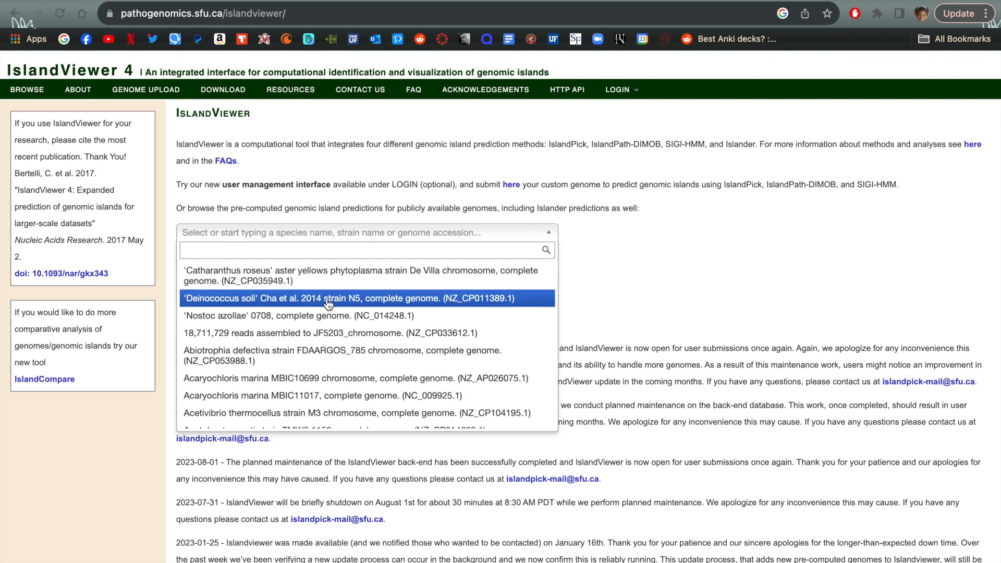
key(Escape)
click(224, 265)
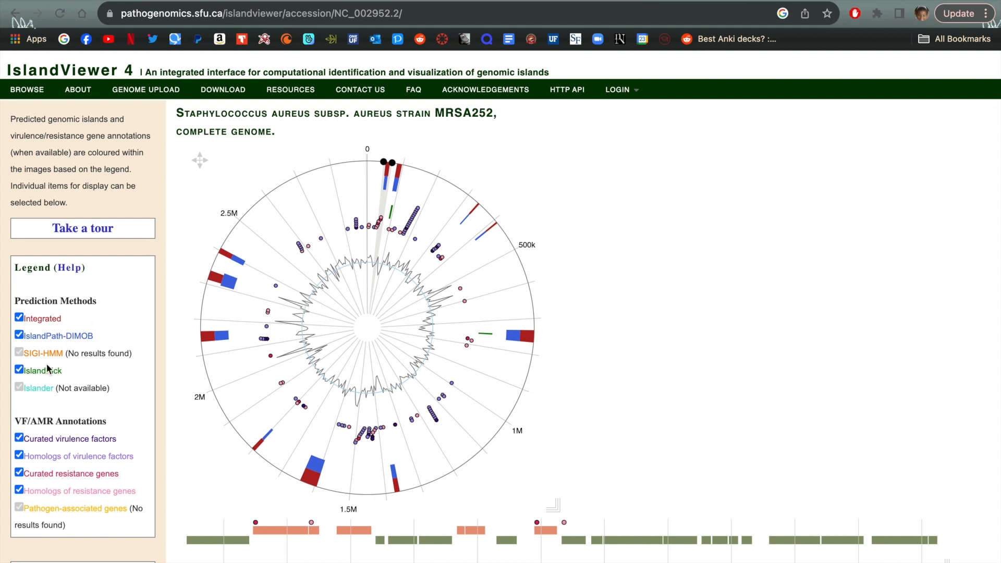
Select the genomic island just below the 2.5M mark on the circular plot and examine its gene list and prediction methods.
click(229, 281)
scroll(720, 357, down, 4)
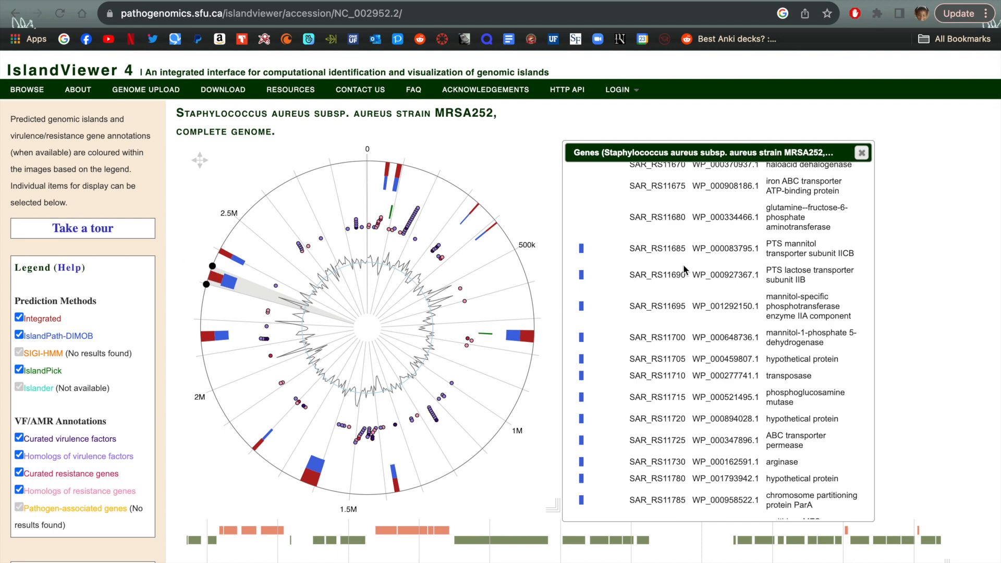
scroll(707, 349, down, 3)
scroll(707, 349, up, 2)
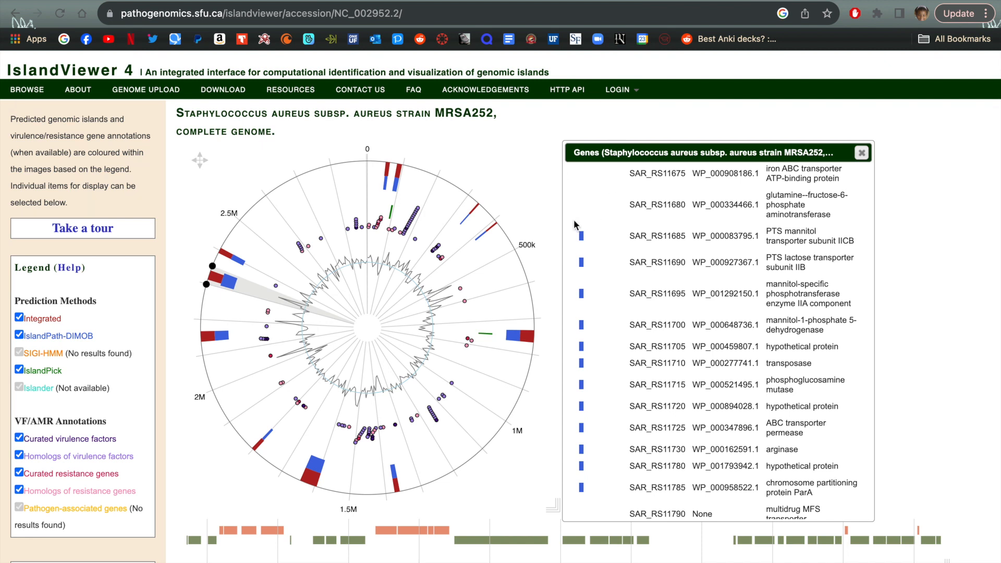
scroll(662, 258, down, 3)
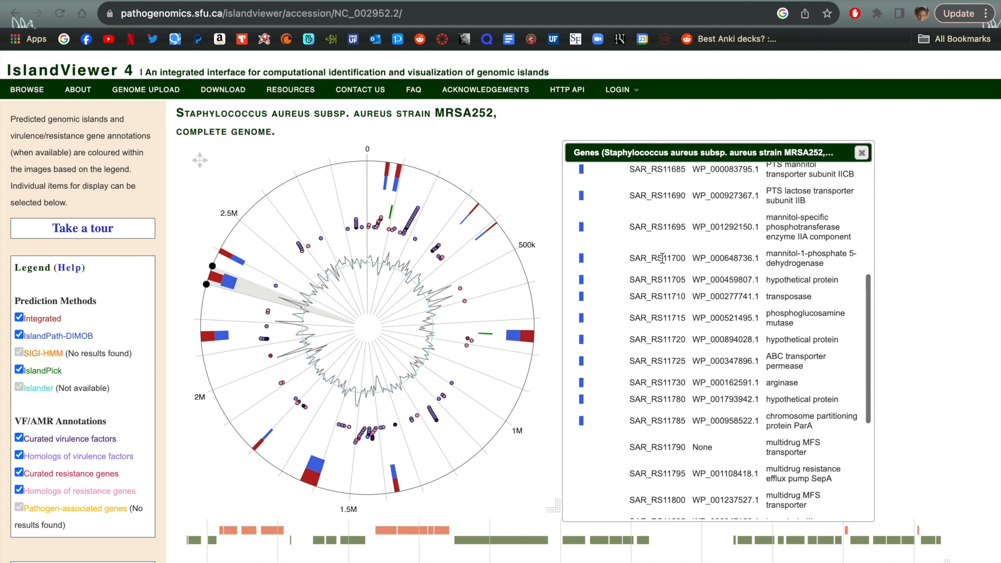
scroll(661, 258, up, 3)
scroll(662, 258, down, 1)
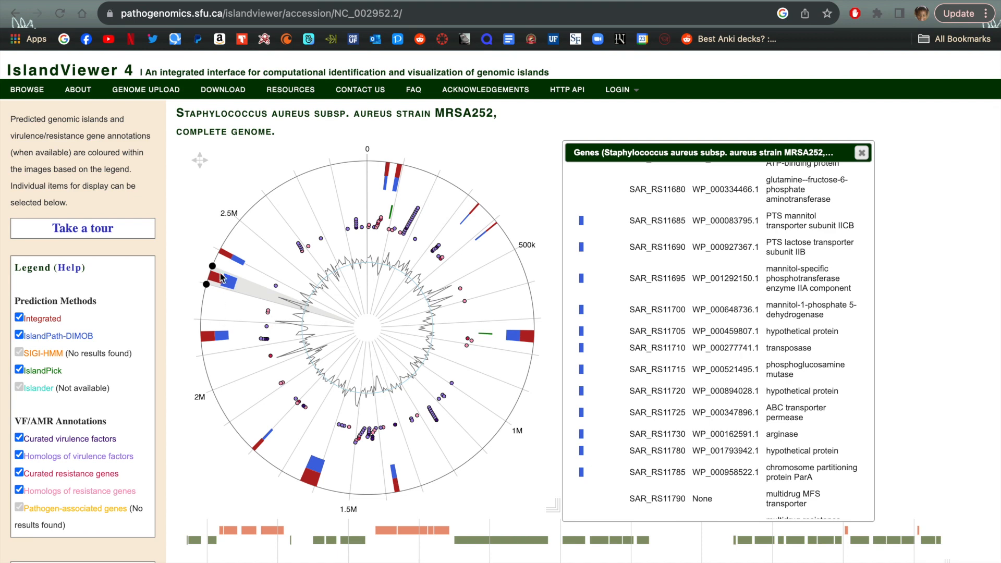
scroll(670, 370, up, 5)
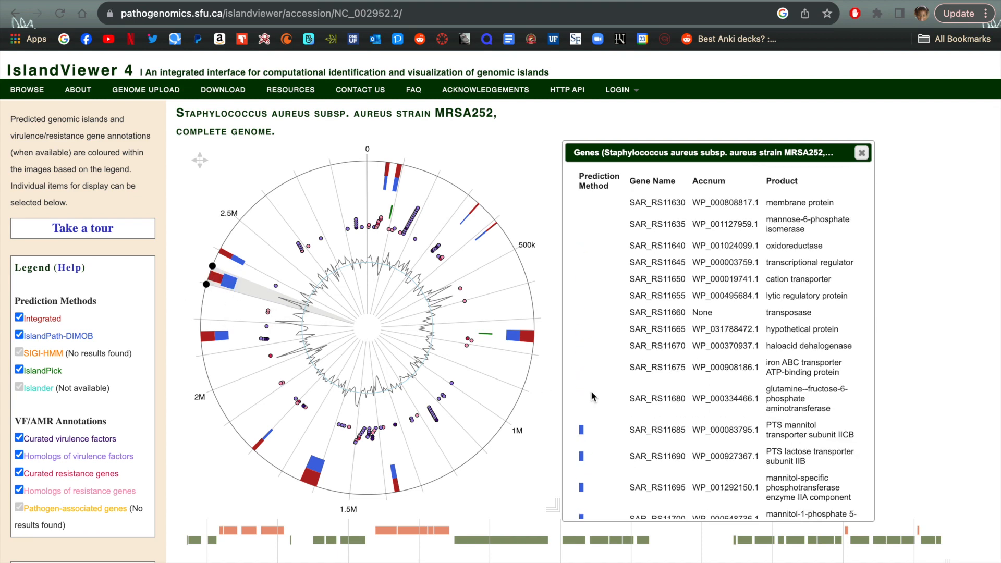
scroll(596, 399, down, 7)
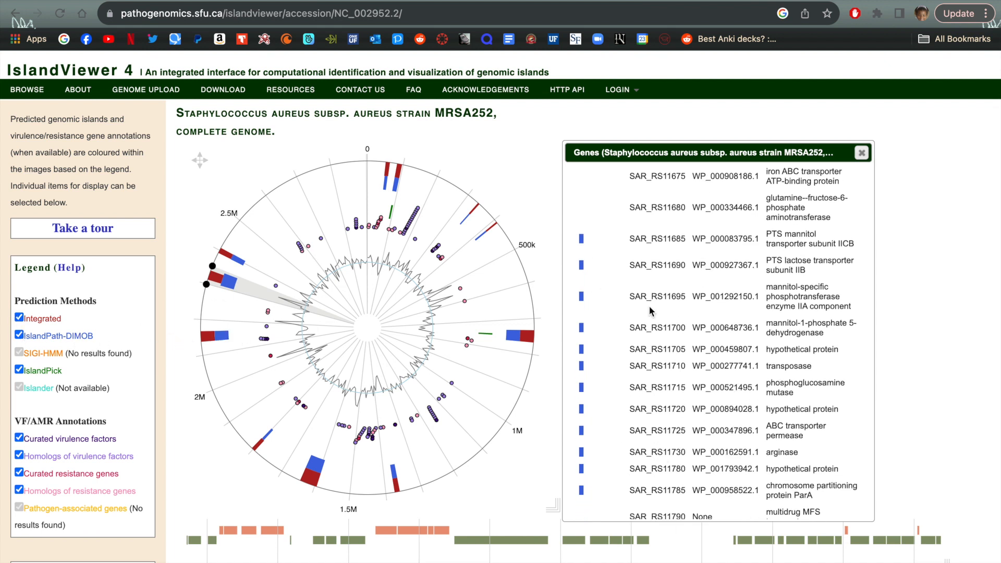
scroll(659, 313, down, 2)
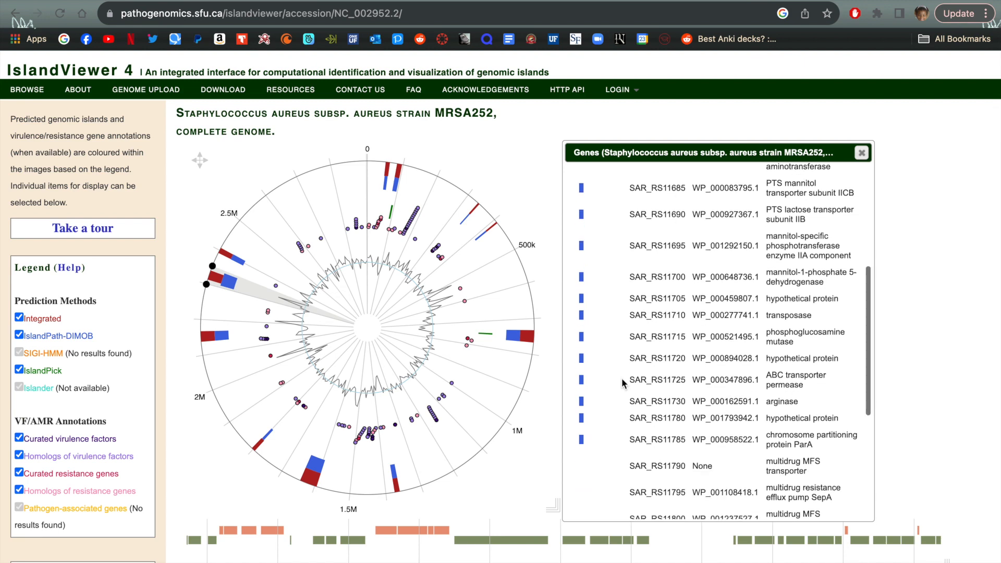
Inspect the NCBI protein records for genes SAR_RS11705 and SAR_RS11725, returning to the genome plot after each.
click(717, 298)
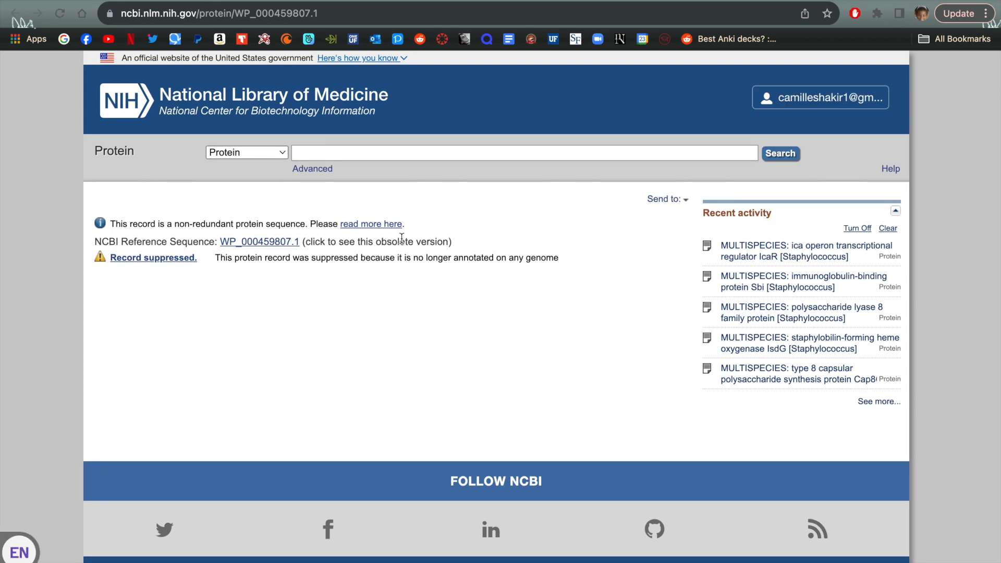
click(165, 1)
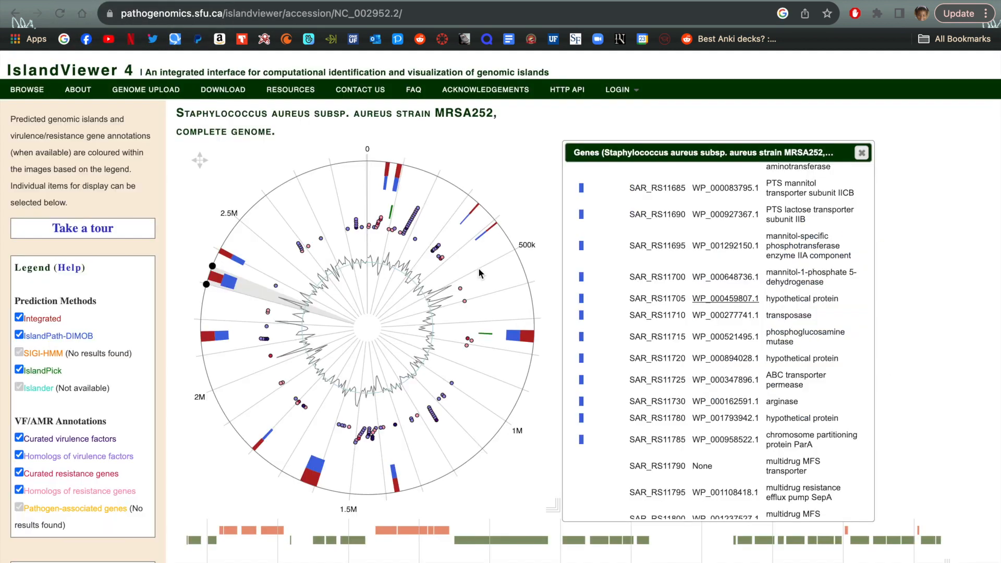
click(725, 380)
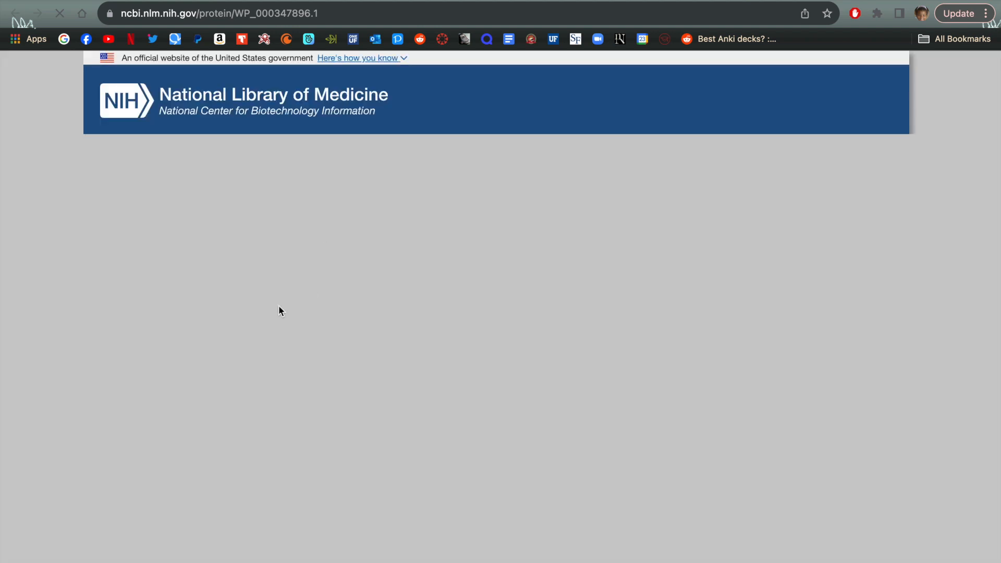
scroll(270, 261, down, 2)
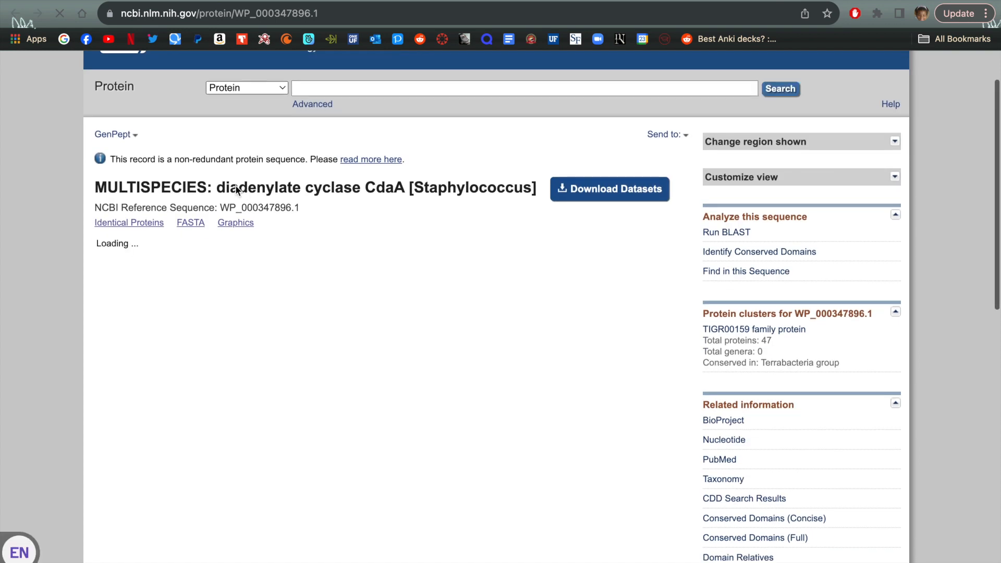
scroll(260, 361, down, 1)
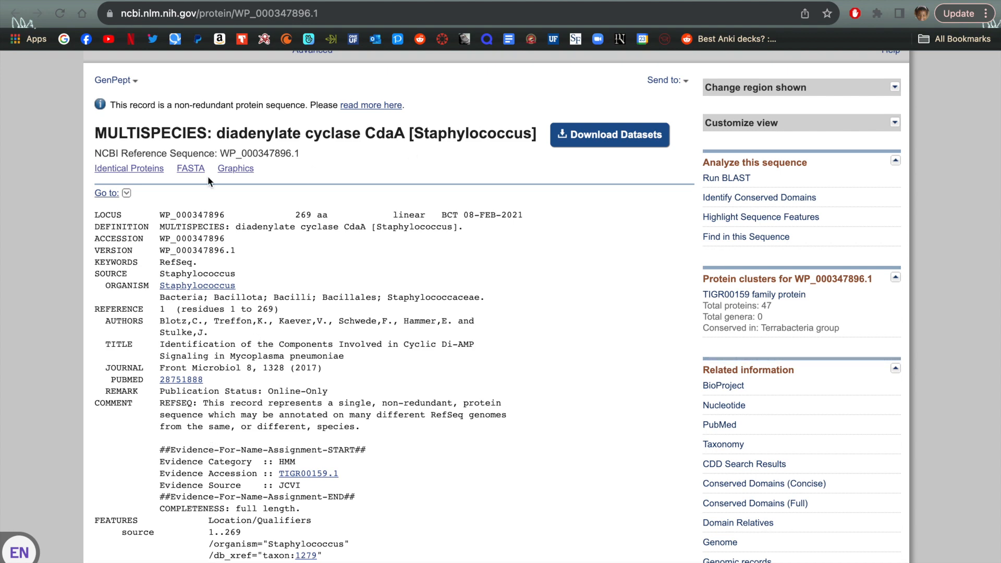
key(ctrl+shift+Tab)
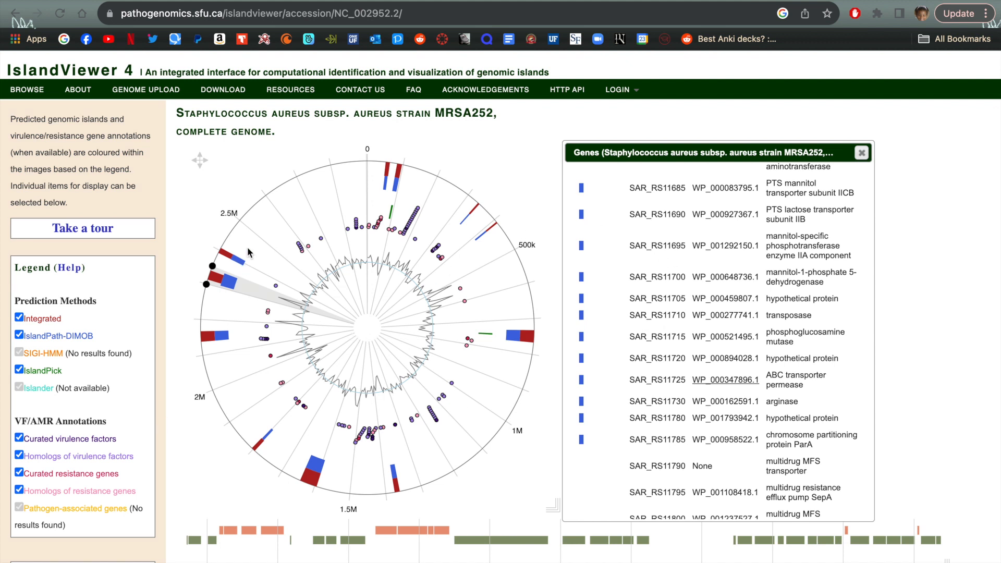
Move the highlighted plot region to just past position 0, spanning the first islands and nearby virulence cluster, and review its genes.
scroll(486, 549, up, 1)
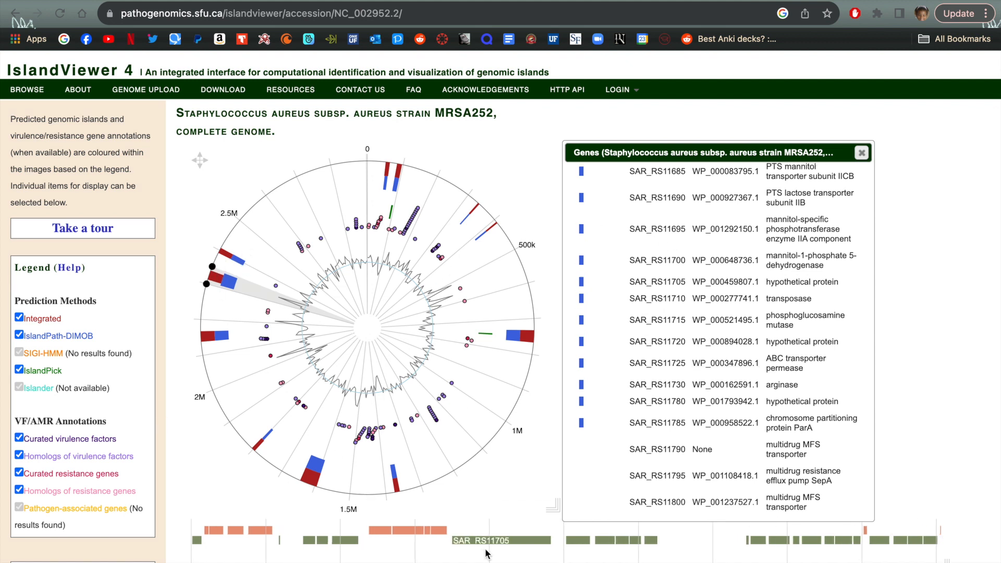
drag(211, 264, 337, 163)
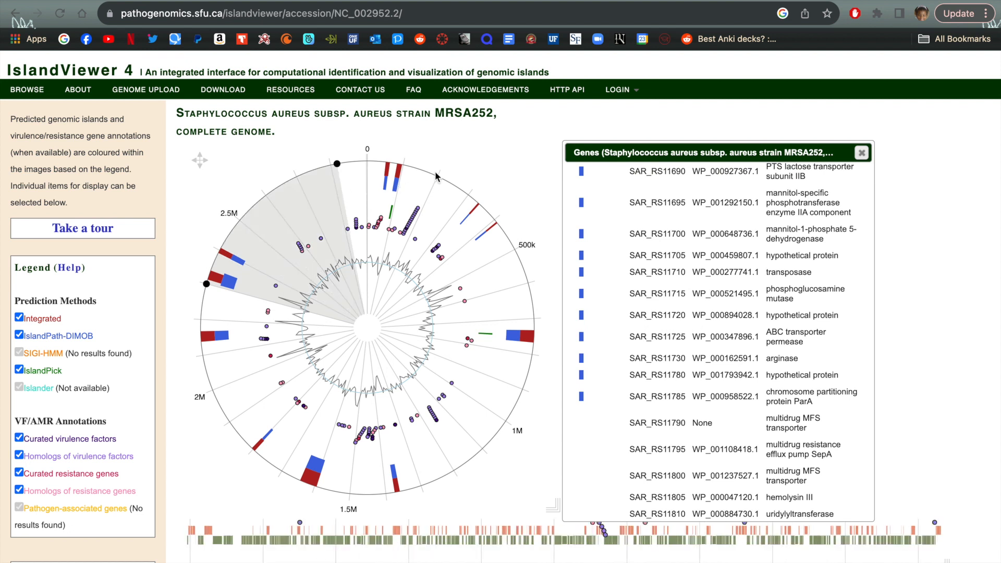
drag(206, 284, 373, 176)
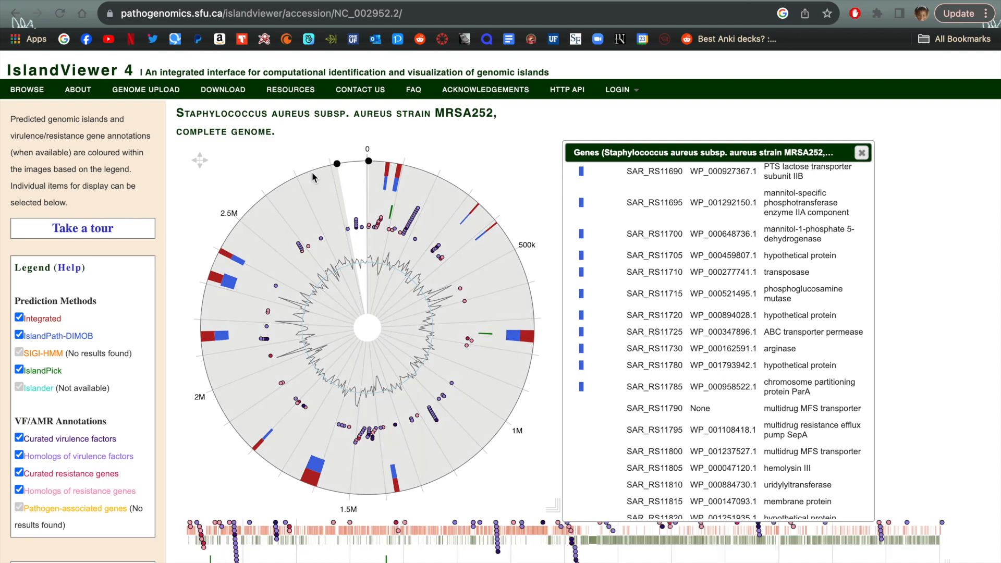
drag(337, 164, 424, 171)
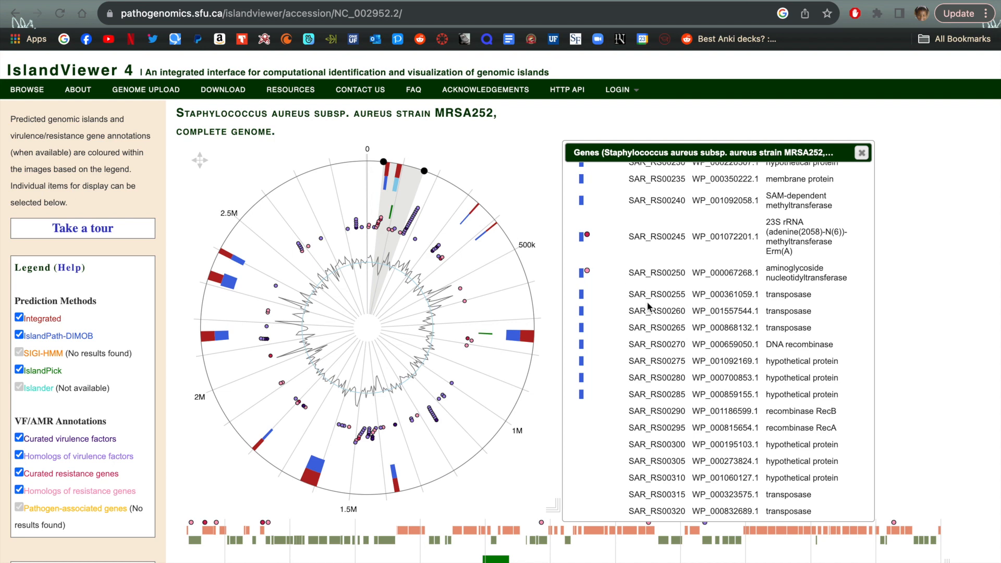
drag(424, 171, 441, 178)
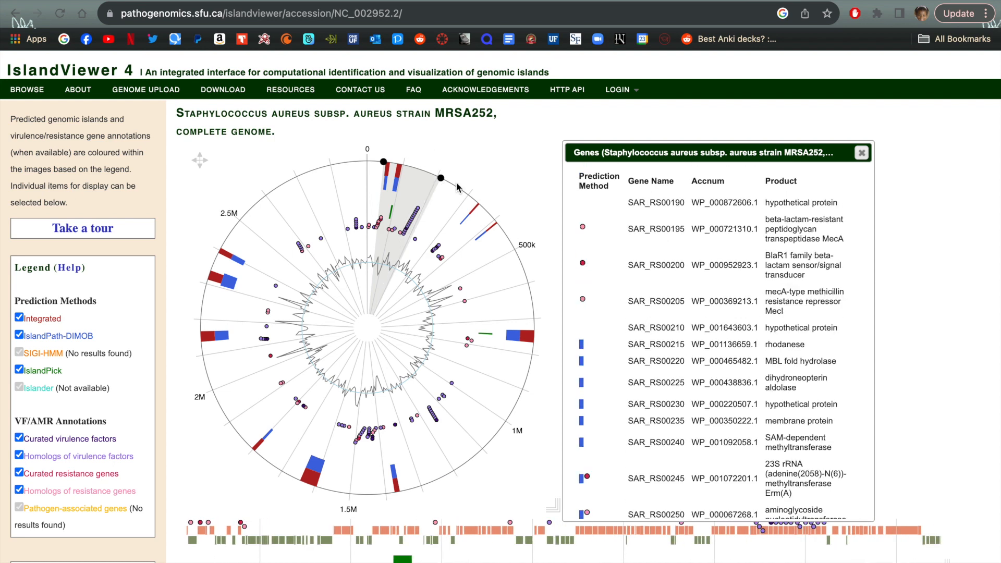
scroll(650, 323, down, 2)
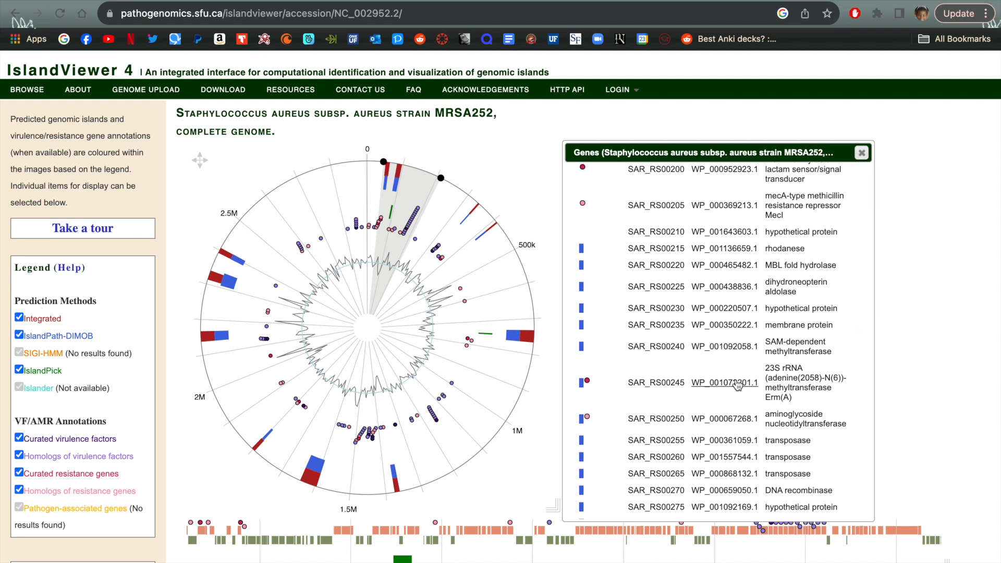
scroll(738, 383, down, 2)
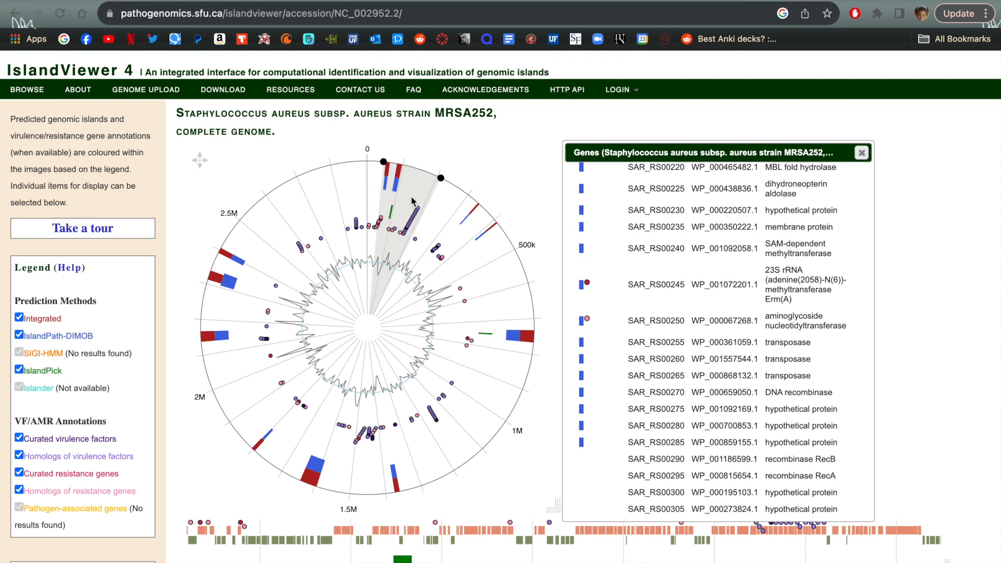
Narrow the highlighted region to the virulence factor cluster beyond the first islands, and check the table of predicted genomic islands.
drag(384, 162, 417, 172)
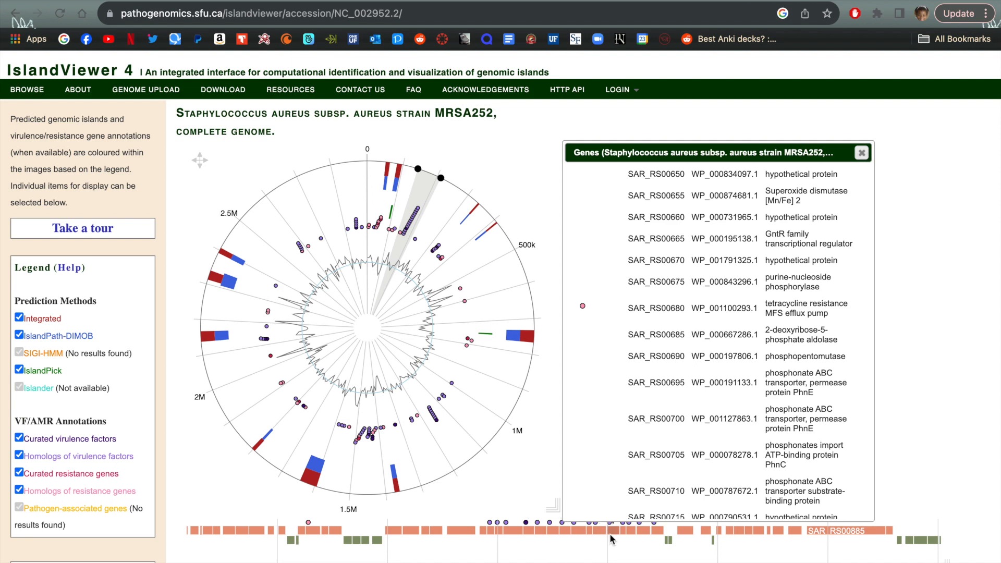
scroll(972, 322, down, 3)
scroll(973, 313, up, 3)
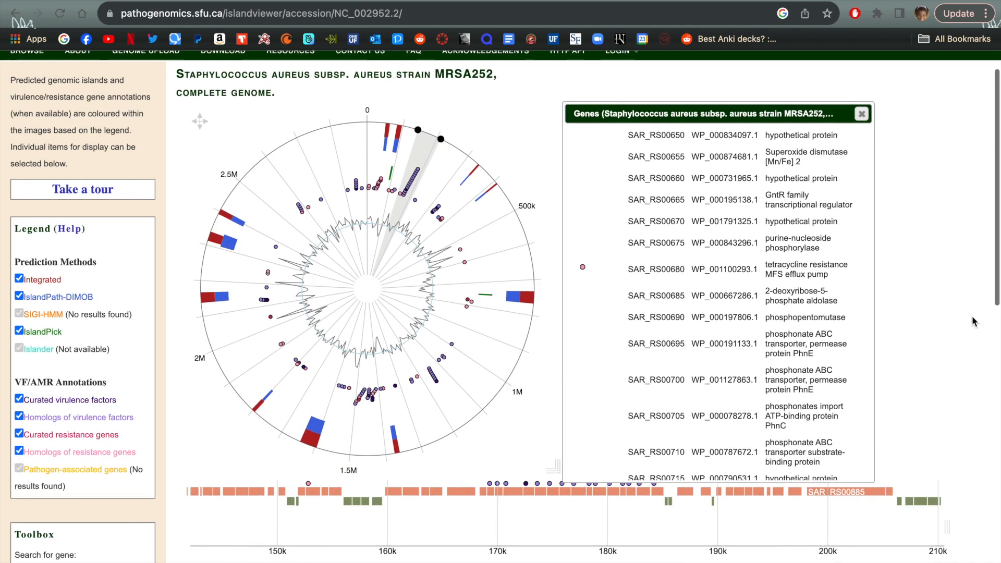
scroll(700, 358, down, 1)
scroll(700, 358, up, 1)
scroll(699, 357, down, 10)
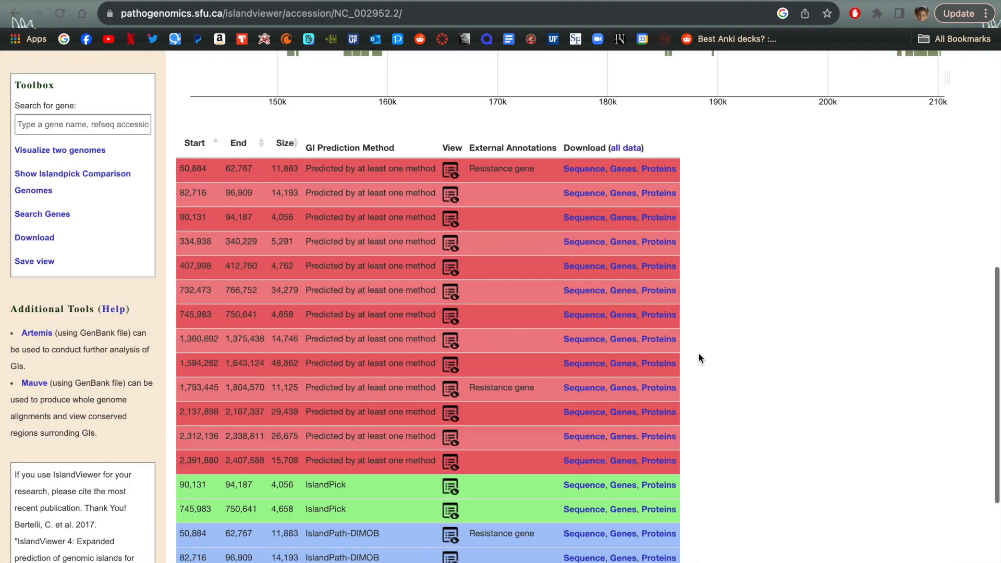
scroll(699, 357, up, 4)
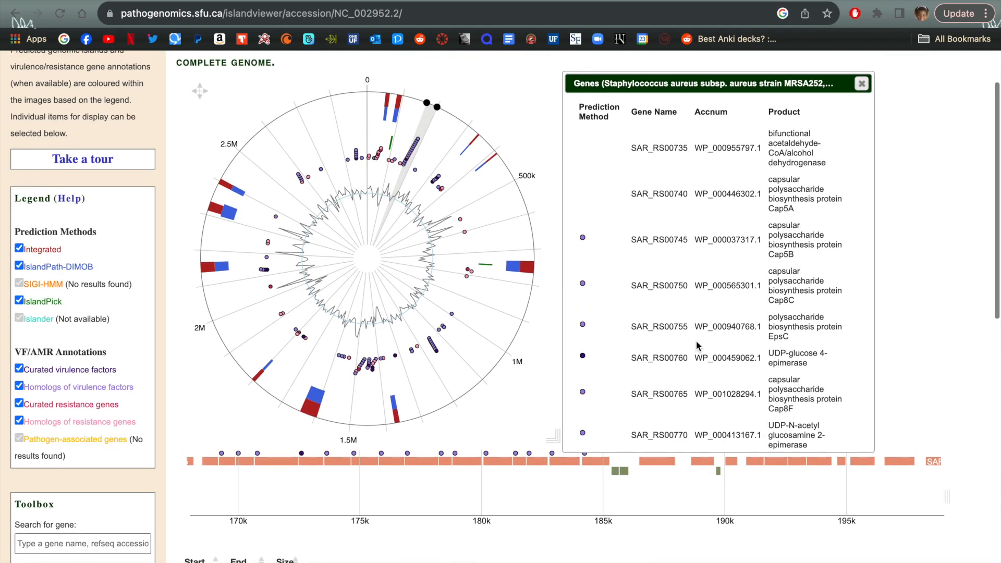
Examine the virulence factor annotations of the capsular polysaccharide genes listed for the narrowed region.
scroll(698, 348, down, 2)
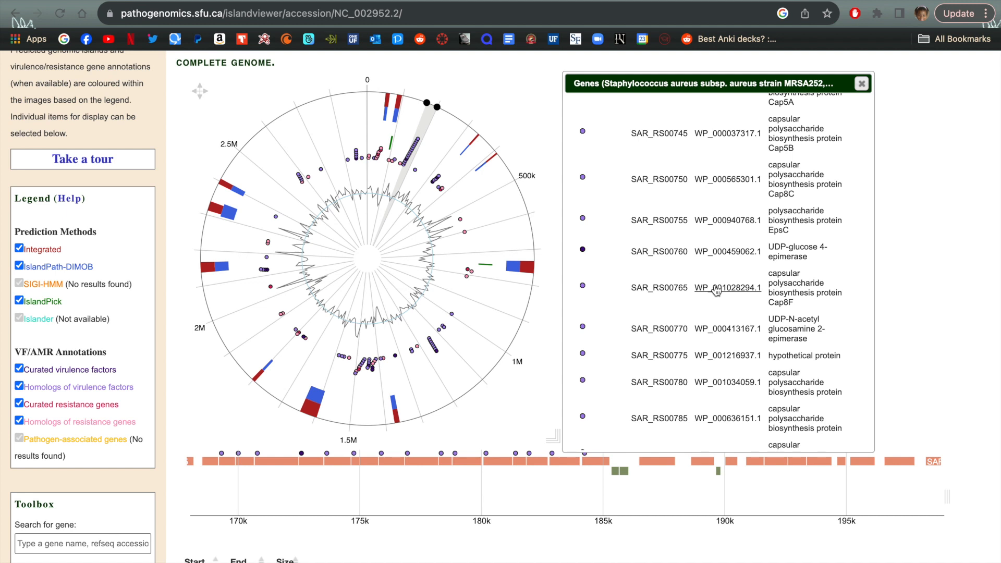
scroll(766, 279, up, 2)
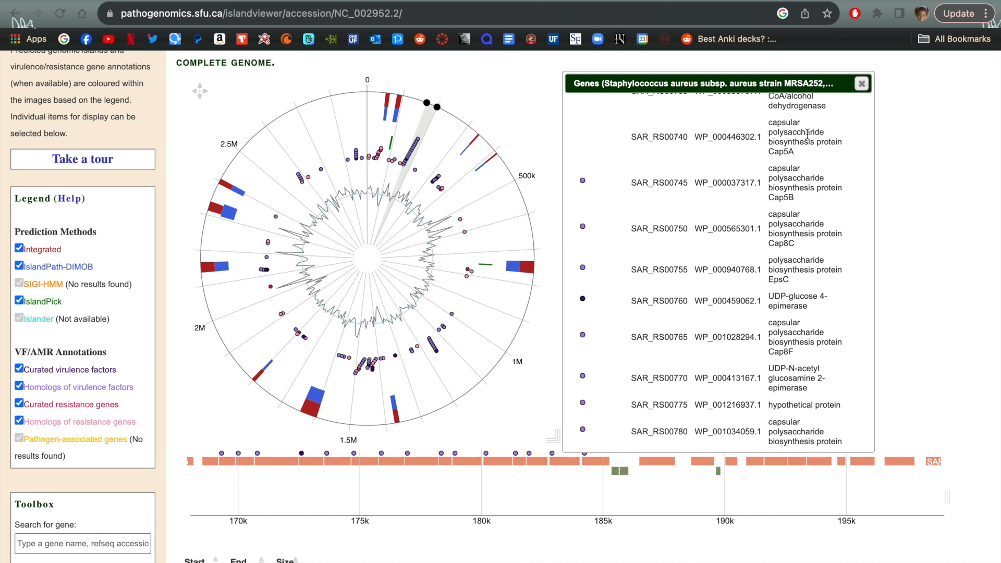
scroll(763, 242, down, 2)
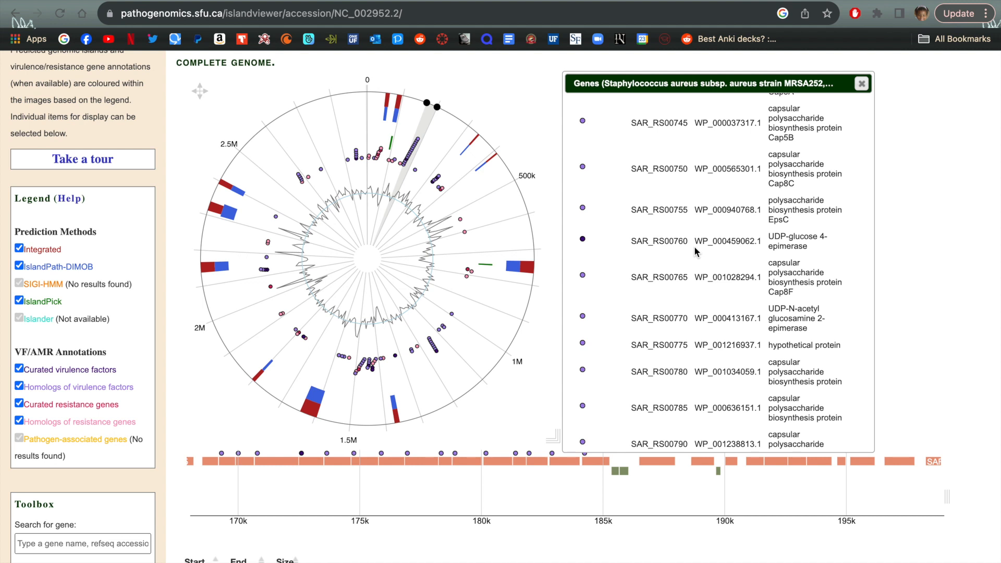
scroll(709, 338, down, 3)
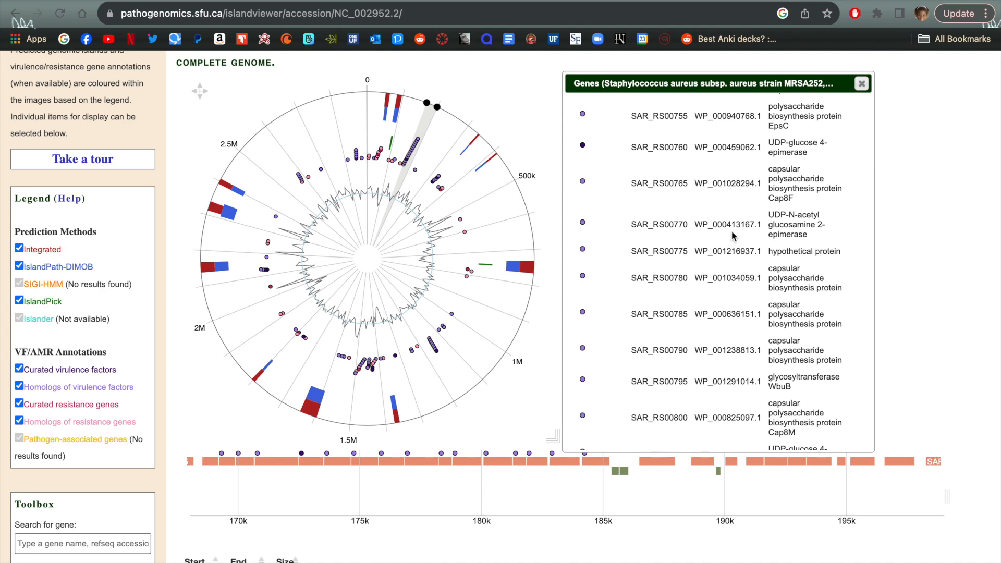
scroll(718, 197, up, 2)
scroll(724, 173, up, 3)
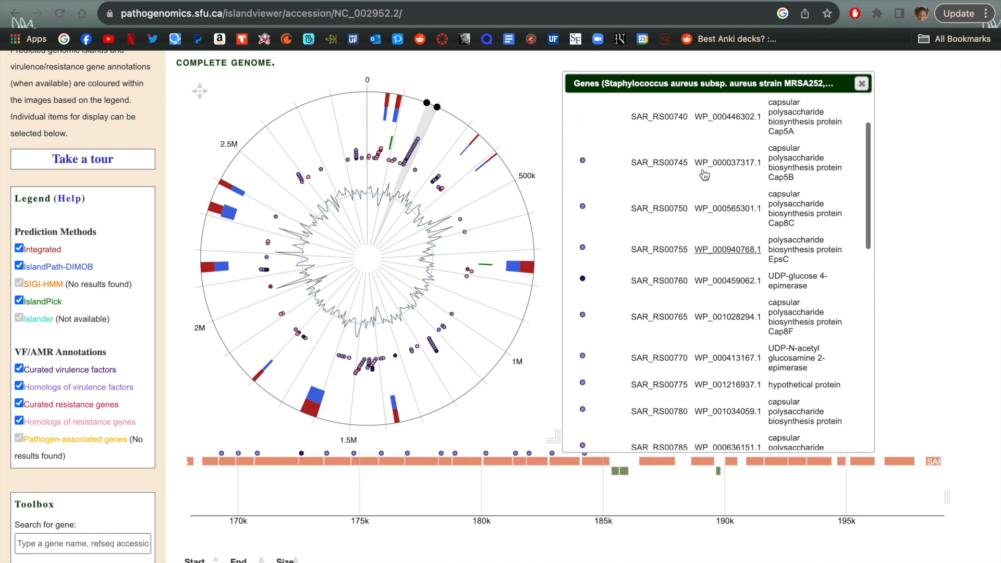
Open the NCBI protein record for gene SAR_RS00745 (WP_000037317.1) and inspect its VFDB reference title.
click(728, 163)
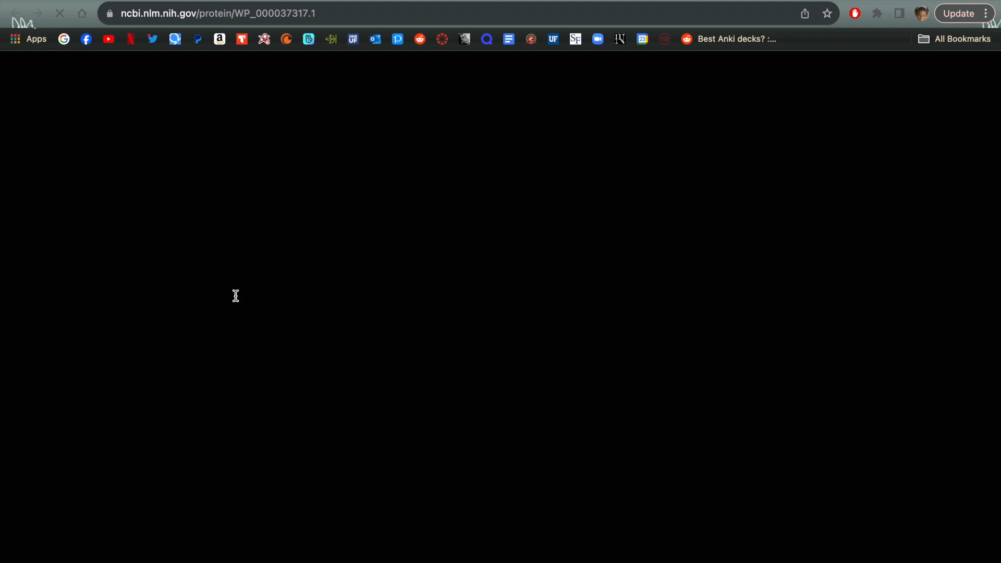
scroll(286, 398, down, 1)
scroll(286, 403, down, 3)
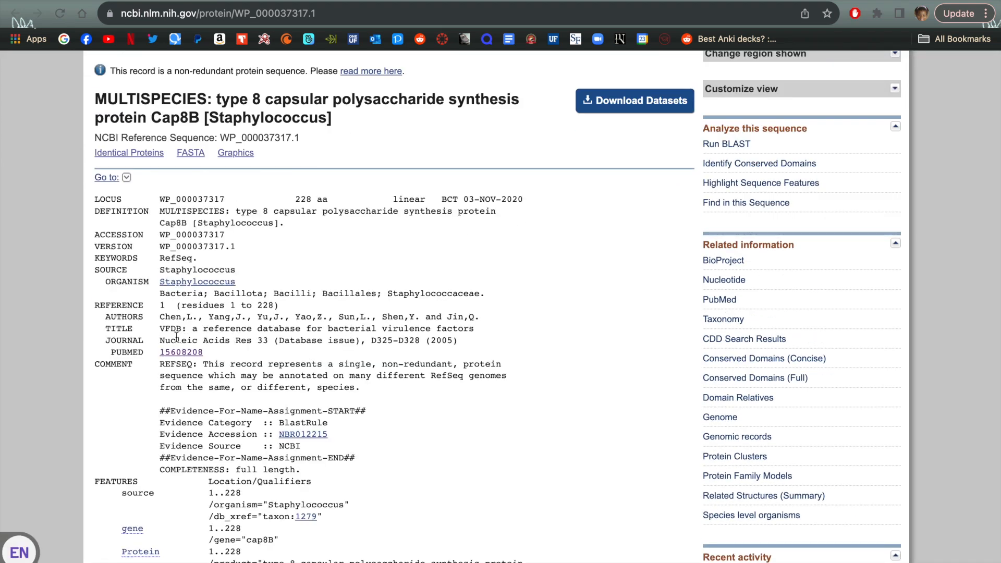
drag(160, 329, 301, 330)
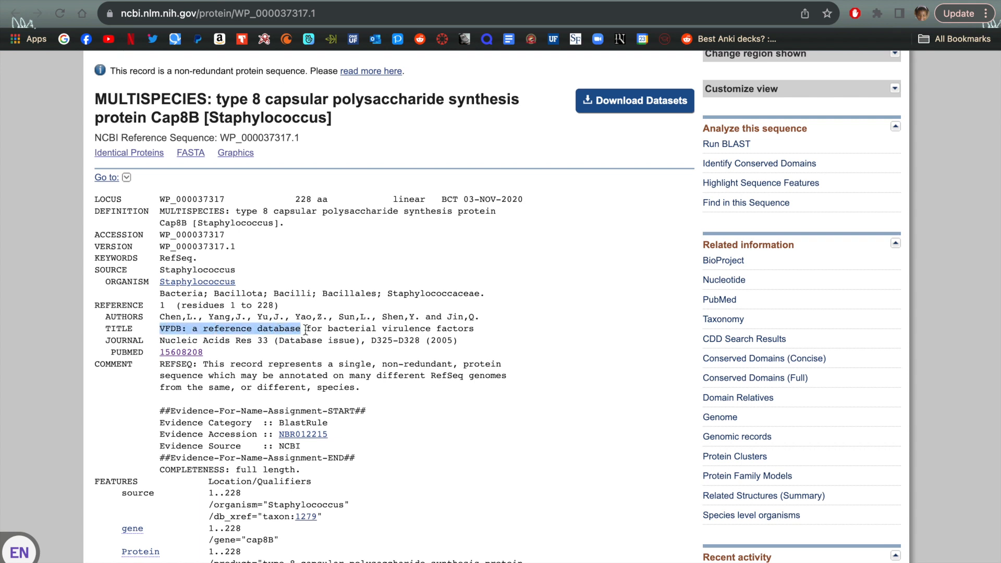
click(305, 330)
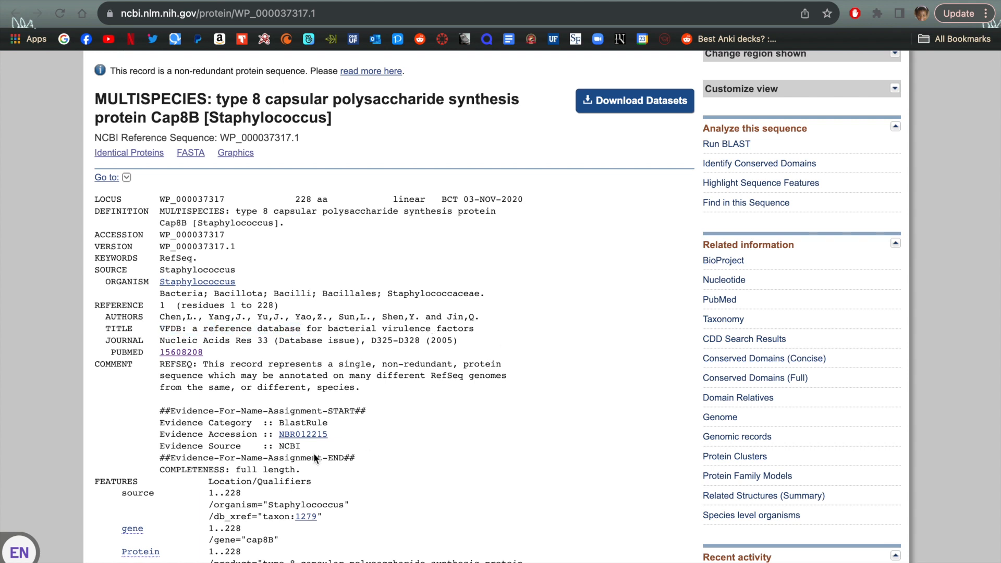
Read the rest of the Cap8B protein record, return to IslandViewer and review the remaining capsular polysaccharide genes in the list.
scroll(308, 456, down, 5)
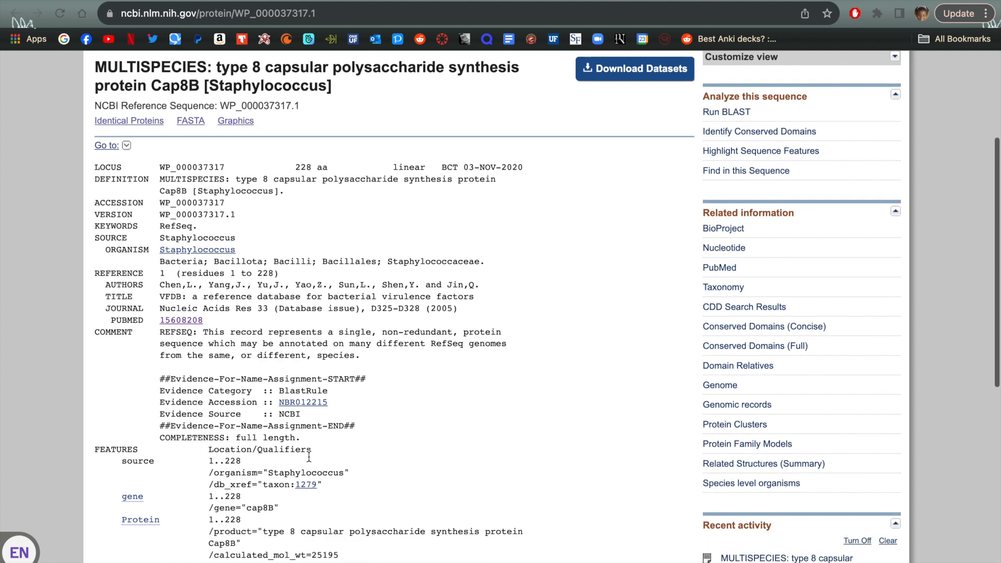
scroll(308, 456, up, 4)
click(147, 2)
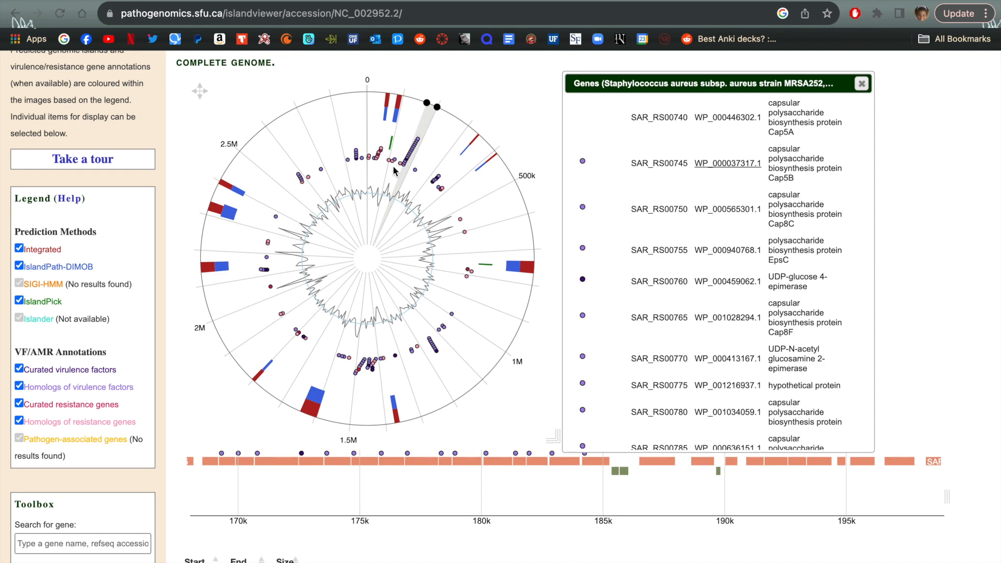
scroll(765, 207, down, 4)
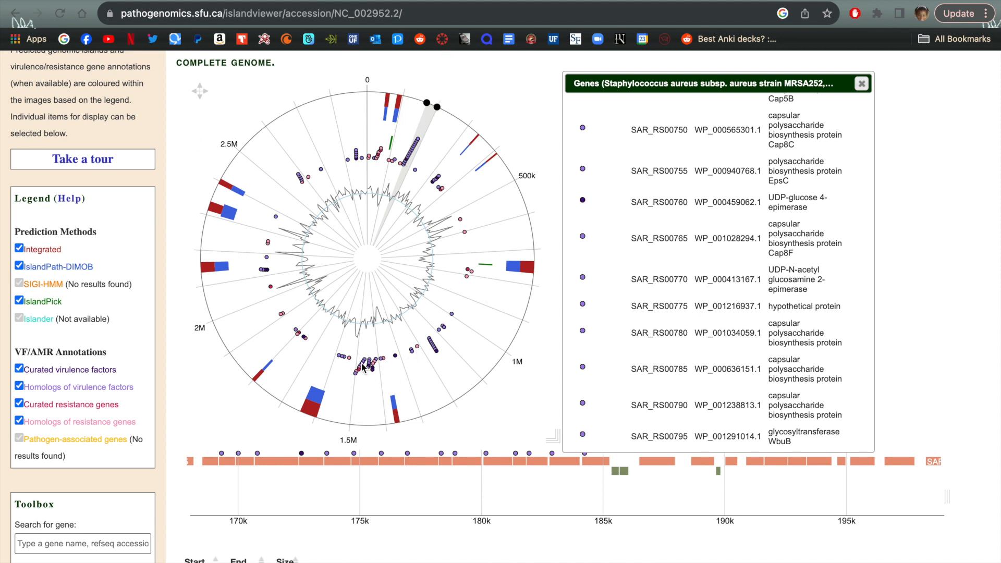
Move the highlighted plot region to the virulence factor cluster between about 1.12M and 1.22M and review its annotated genes.
mouse_move(437, 106)
mouse_down()
mouse_move(456, 116)
mouse_move(513, 201)
mouse_move(522, 282)
mouse_move(495, 349)
mouse_move(444, 404)
mouse_up()
mouse_move(425, 99)
mouse_down()
mouse_move(537, 226)
mouse_move(522, 292)
mouse_move(423, 116)
mouse_move(530, 243)
mouse_up()
mouse_move(427, 102)
mouse_down()
mouse_move(514, 186)
mouse_move(531, 245)
mouse_move(486, 389)
mouse_up()
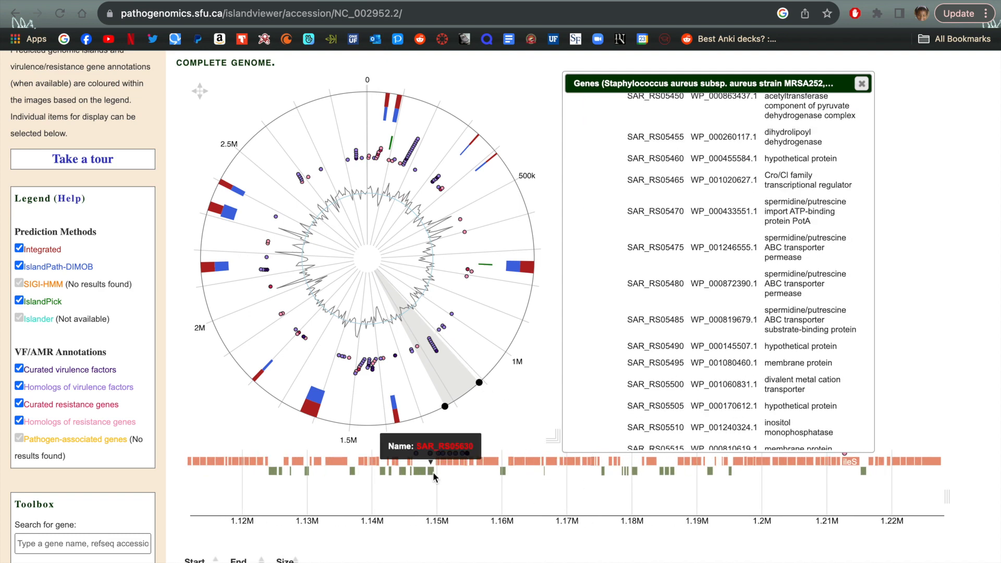
scroll(670, 323, down, 15)
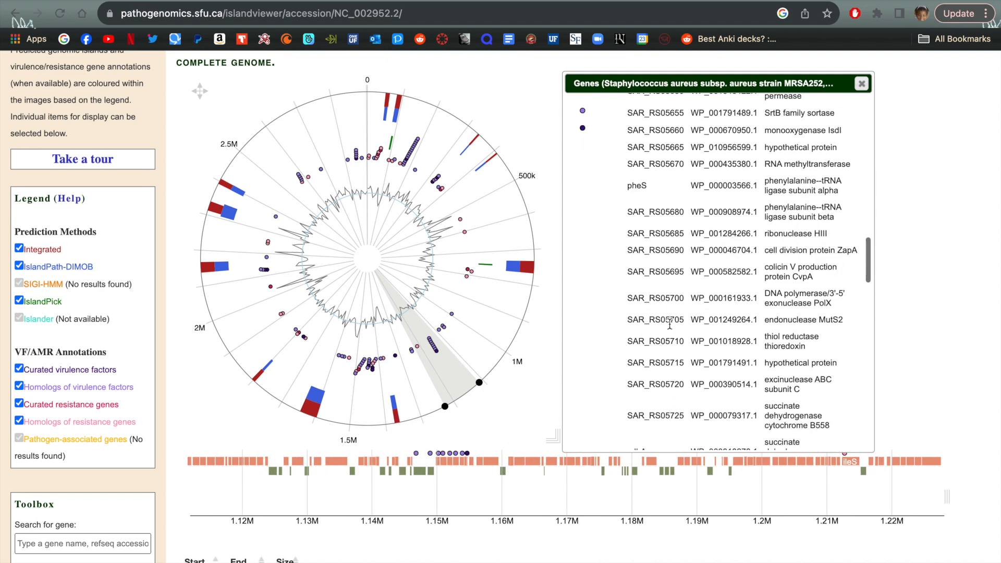
scroll(669, 323, up, 1)
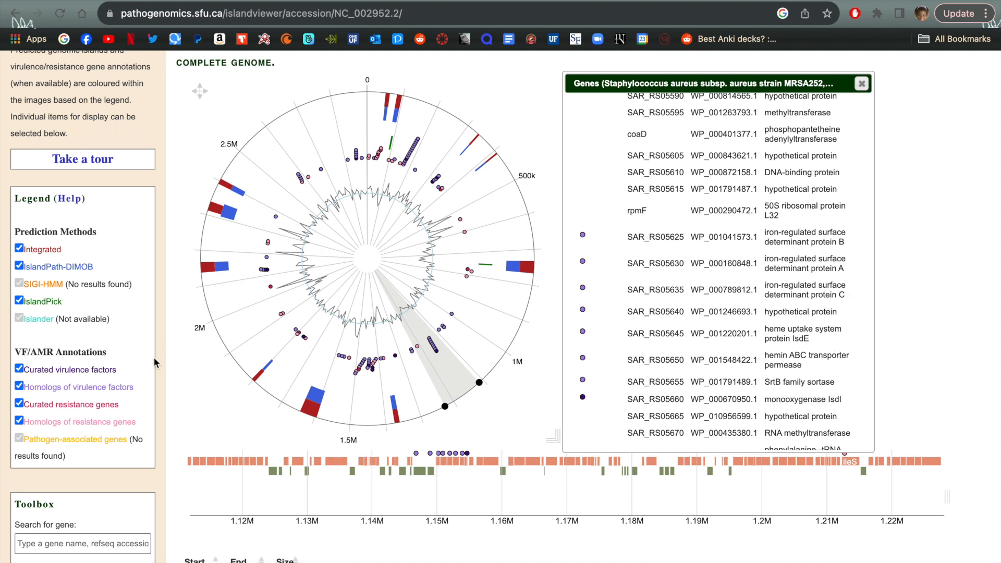
Examine the table of predicted genomic islands, comparing the prediction methods and resistance gene annotations of its rows.
scroll(277, 502, down, 3)
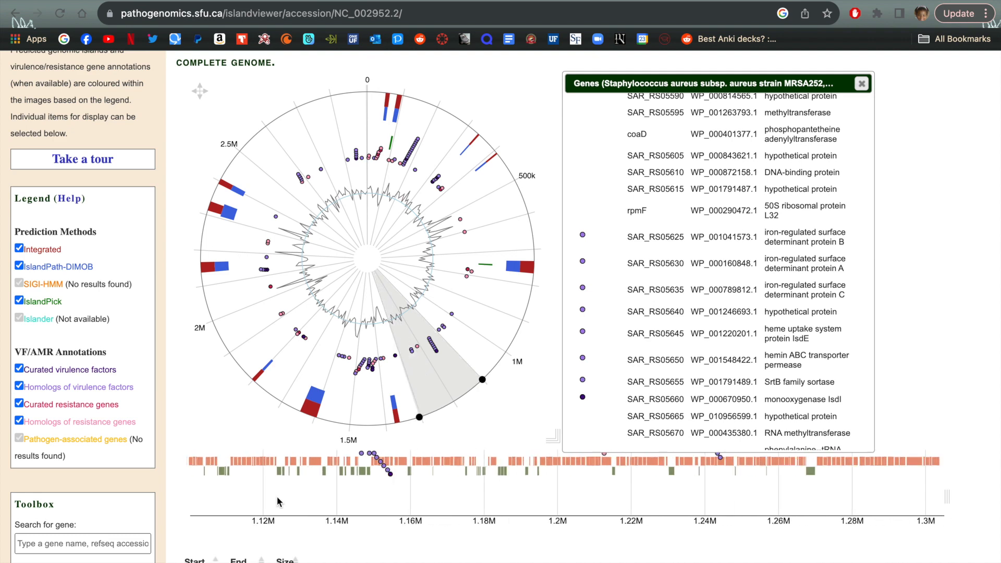
scroll(277, 501, down, 15)
scroll(303, 340, up, 1)
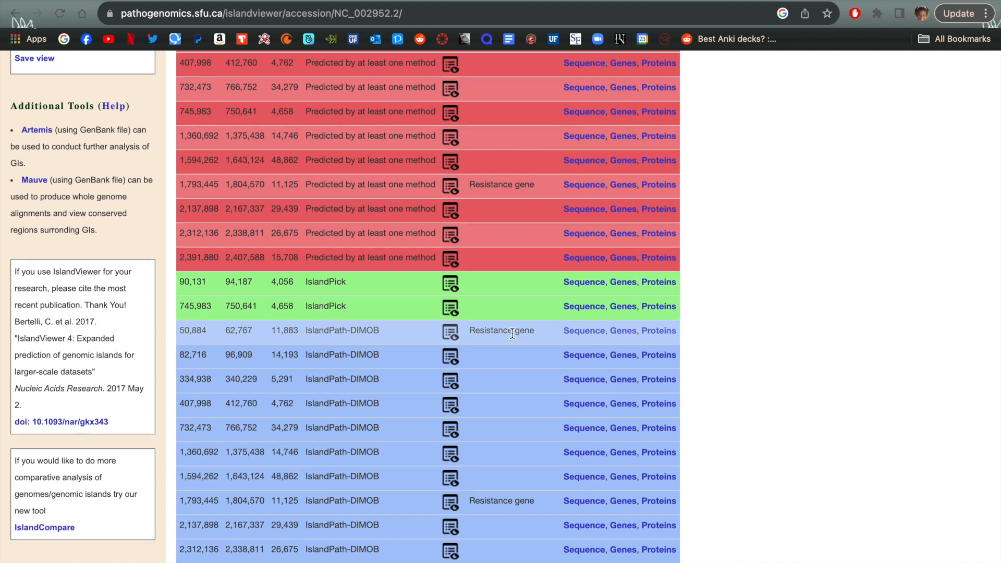
scroll(512, 333, up, 5)
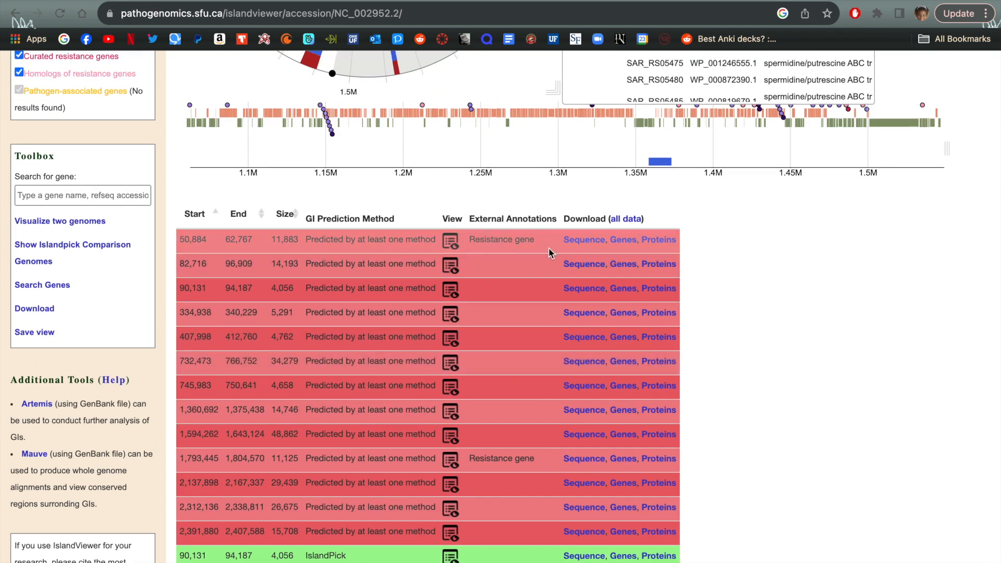
scroll(520, 405, down, 5)
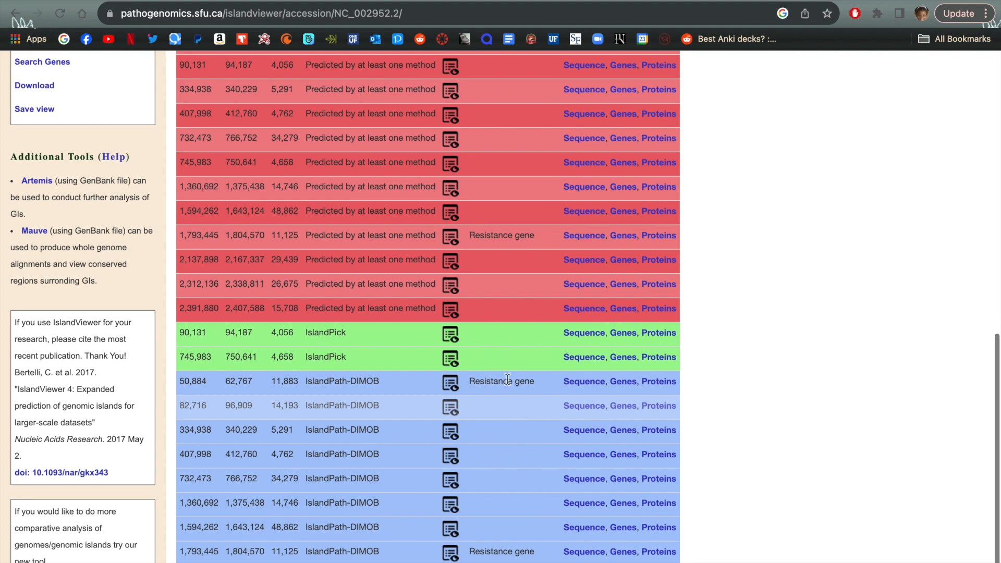
scroll(509, 383, down, 1)
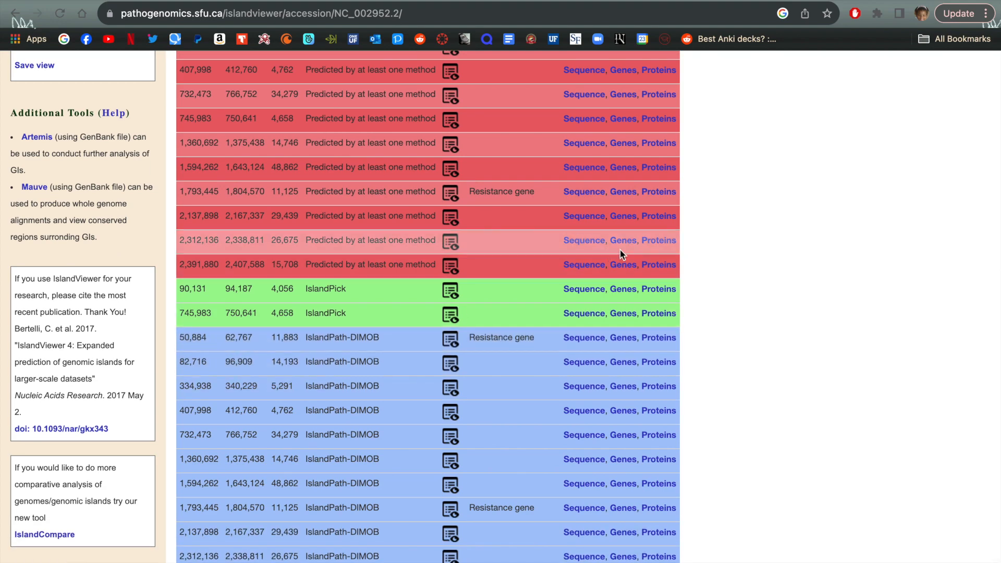
scroll(458, 365, up, 9)
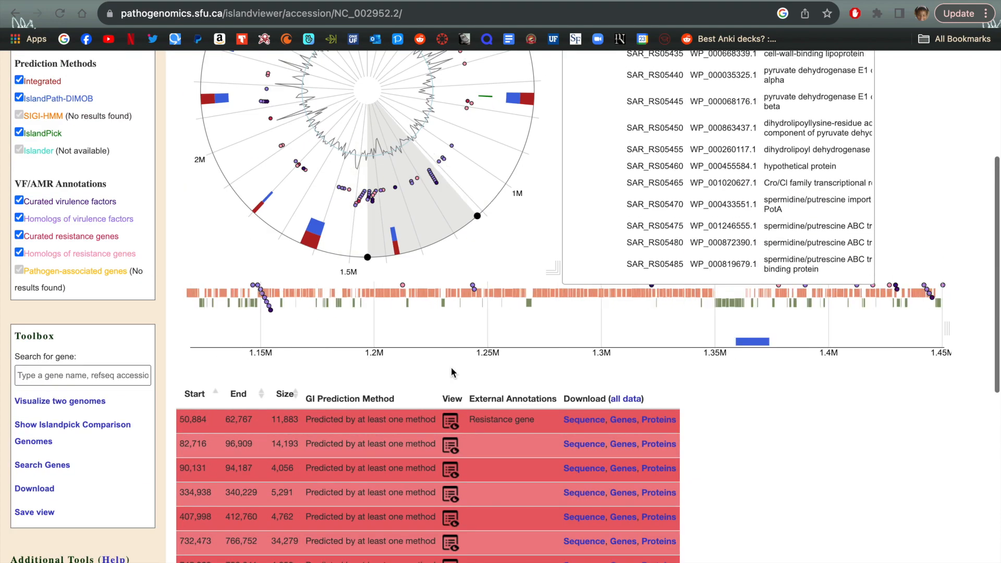
scroll(451, 371, down, 9)
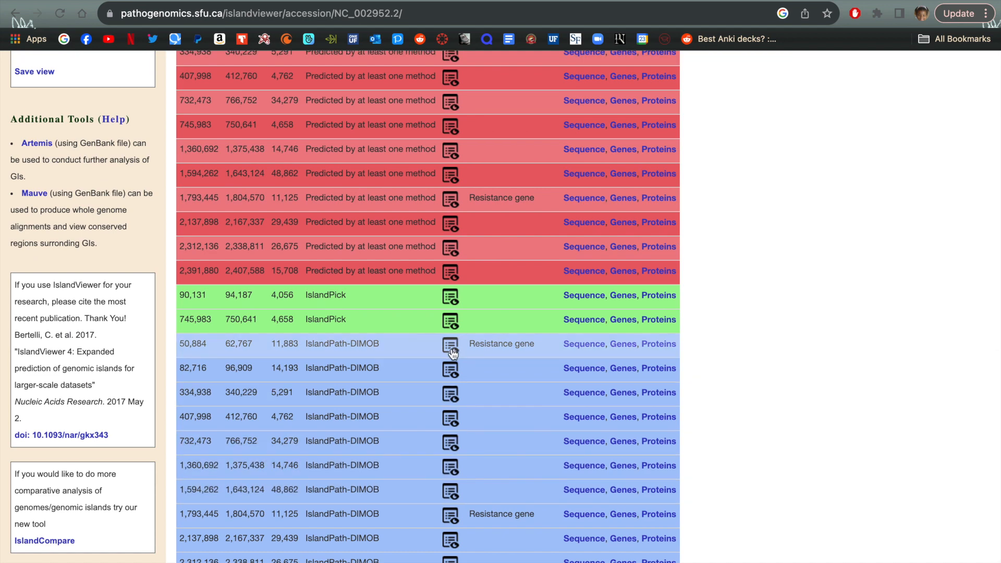
View the IslandPath-DIMOB island spanning 50,884 to 62,767 on the plot and inspect its gene list for resistance genes.
click(451, 346)
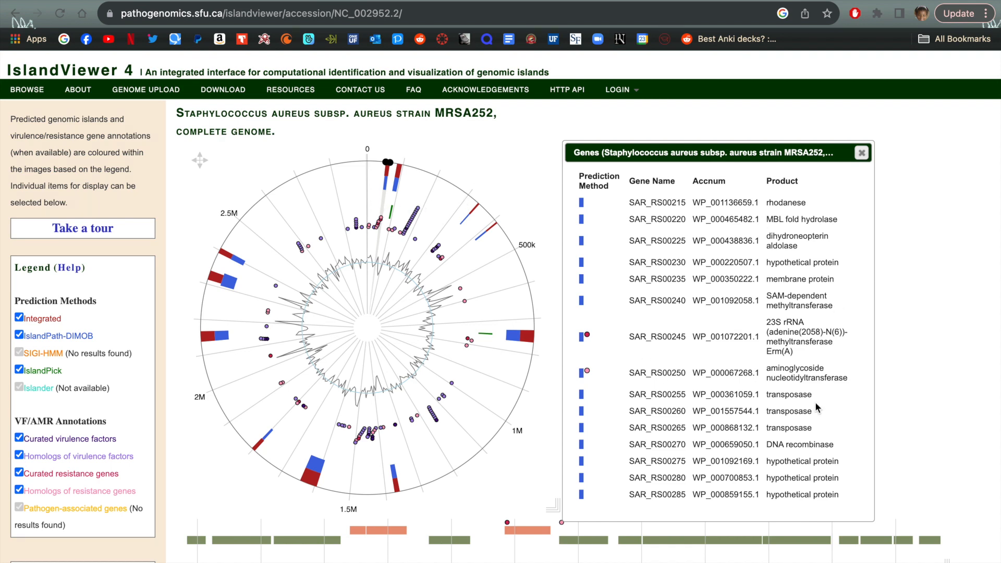
scroll(815, 402, down, 2)
scroll(815, 401, up, 1)
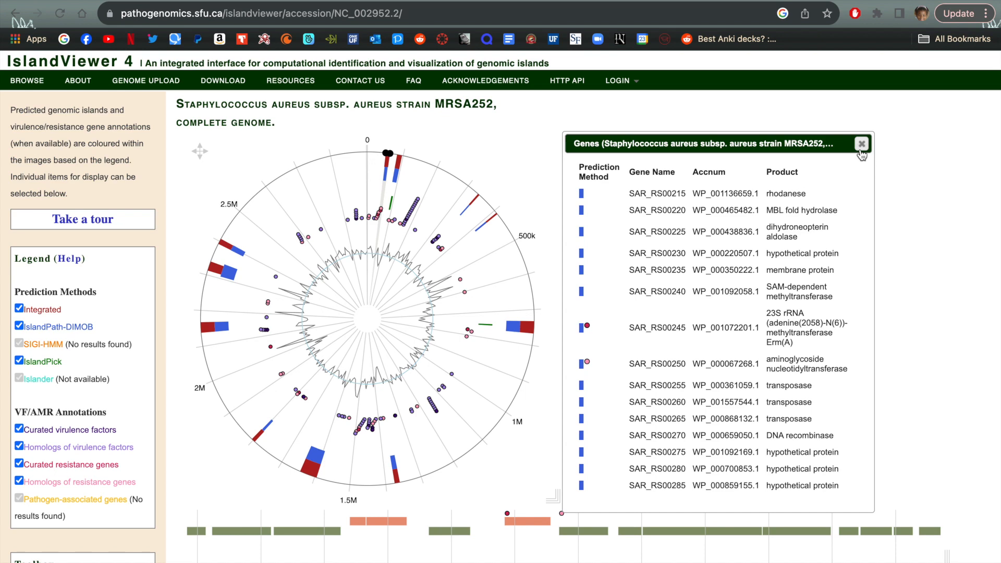
scroll(807, 346, down, 1)
scroll(807, 346, up, 1)
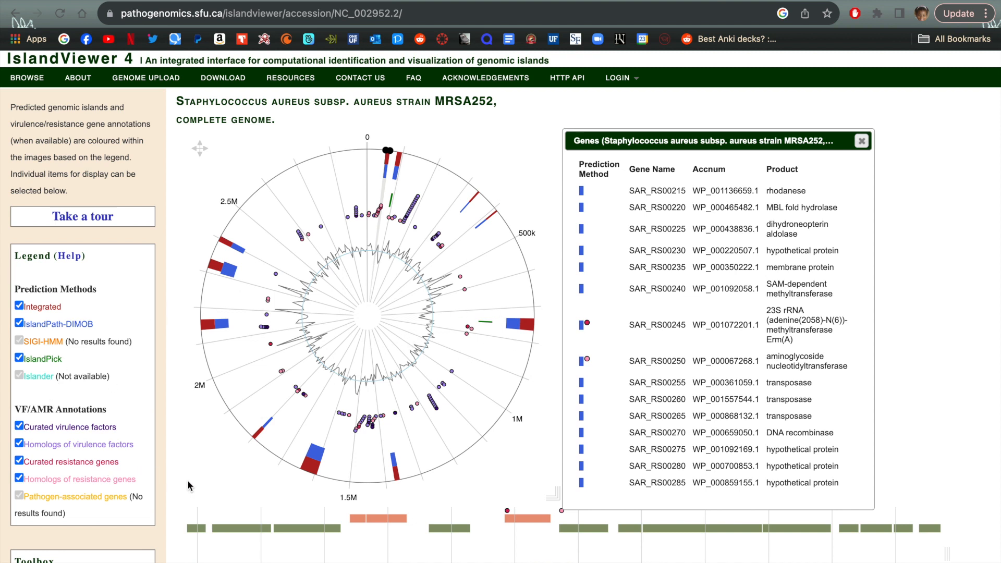
Display Staphylococcus aureus strain MSSA476 (NC_002953.3) as the second genome beside MRSA252 and compare the two circular plots.
scroll(162, 484, down, 5)
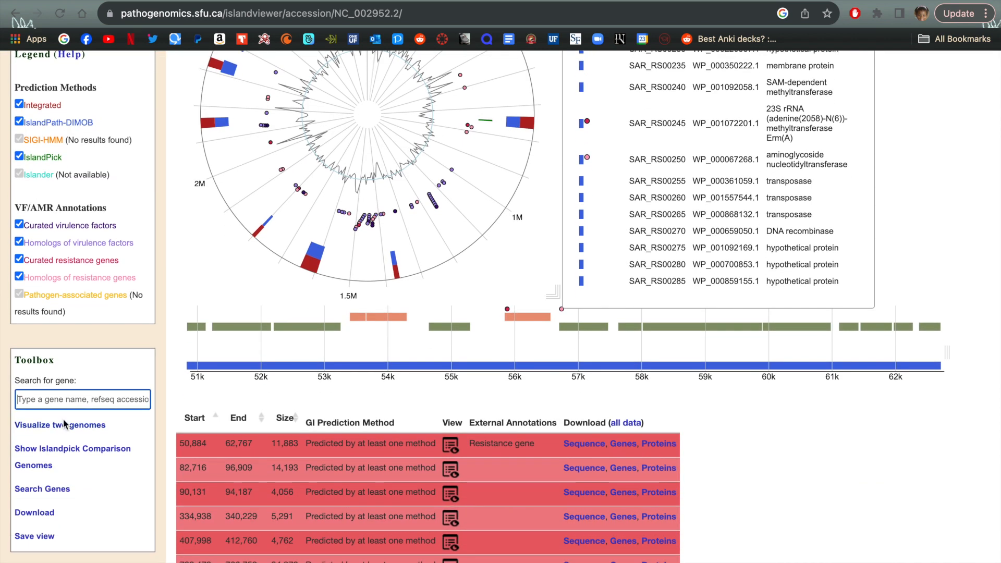
click(64, 420)
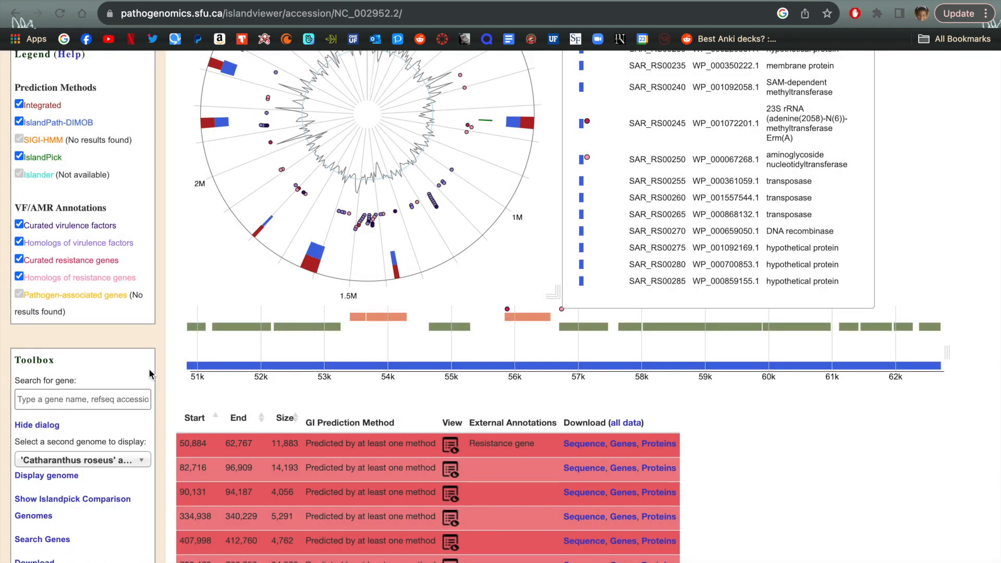
scroll(98, 443, down, 2)
scroll(99, 443, down, 1)
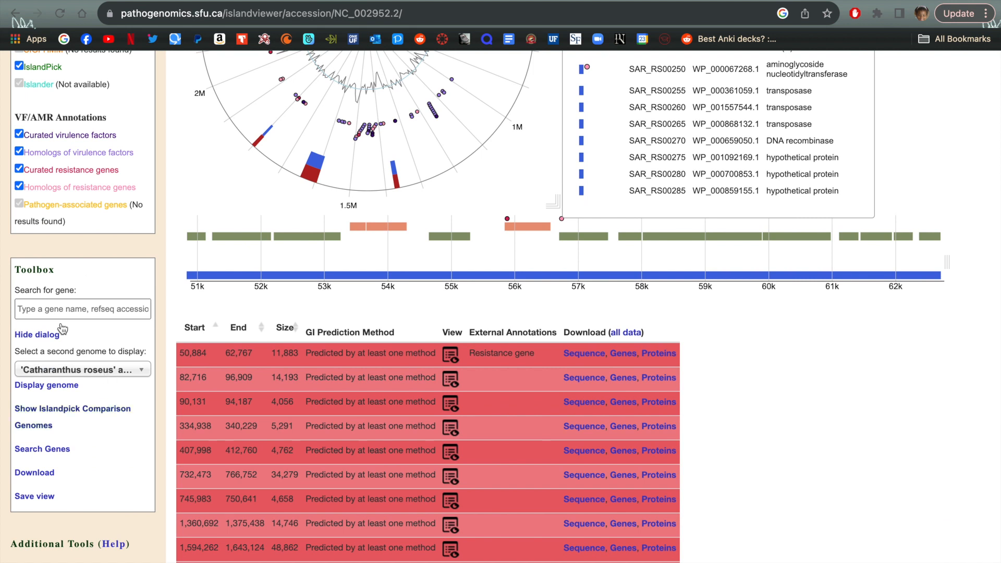
click(140, 372)
text(MSSA)
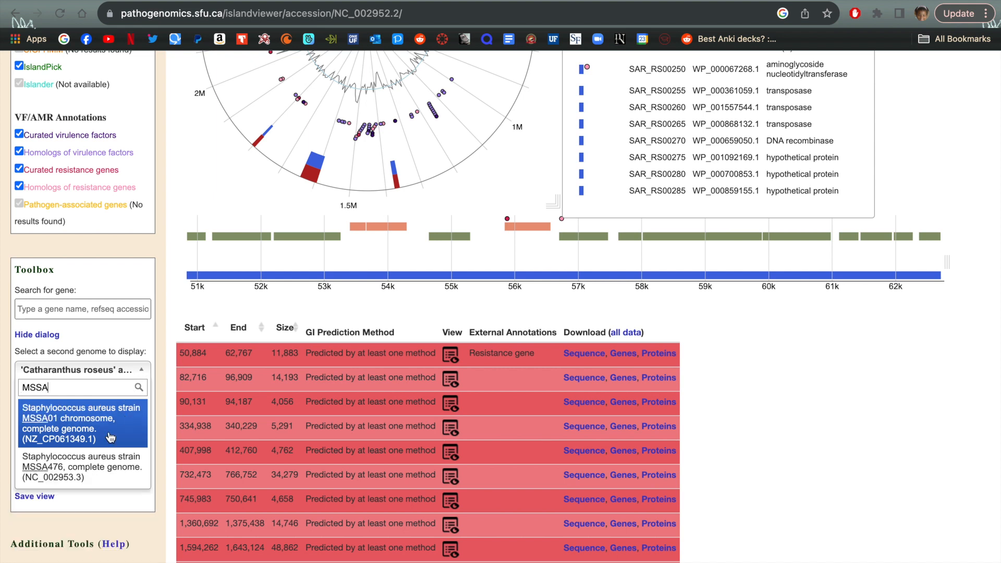
click(92, 470)
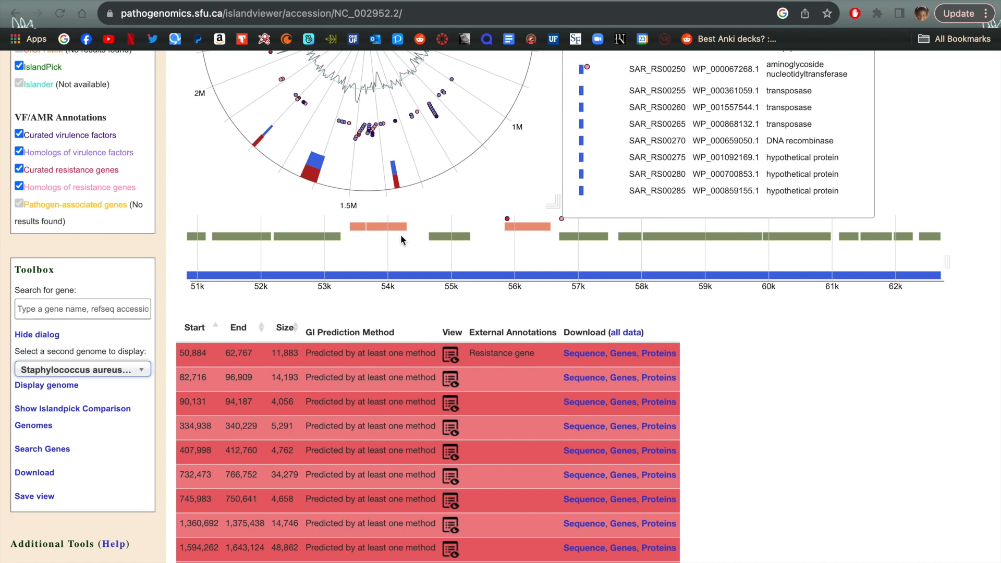
scroll(405, 292, up, 3)
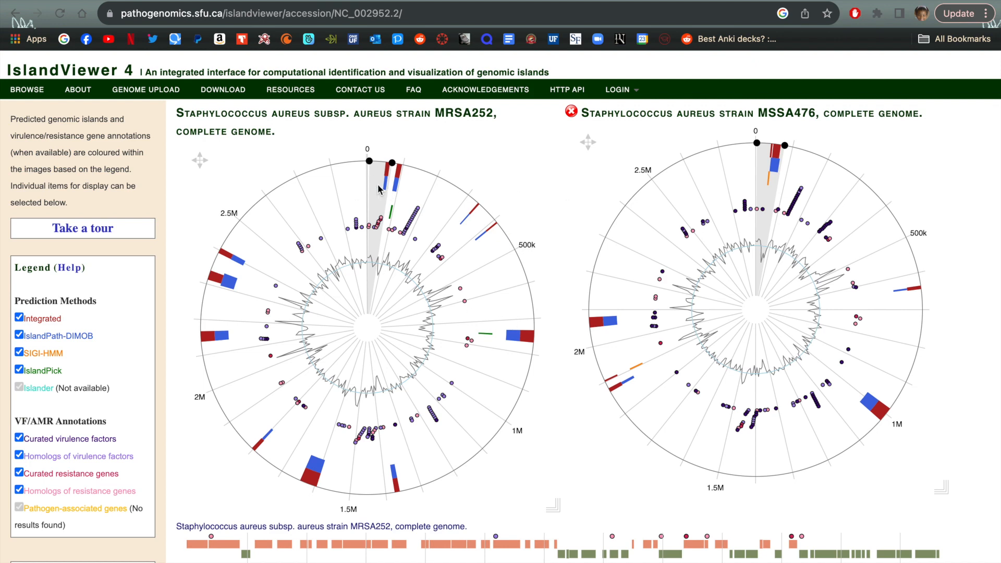
scroll(546, 249, down, 1)
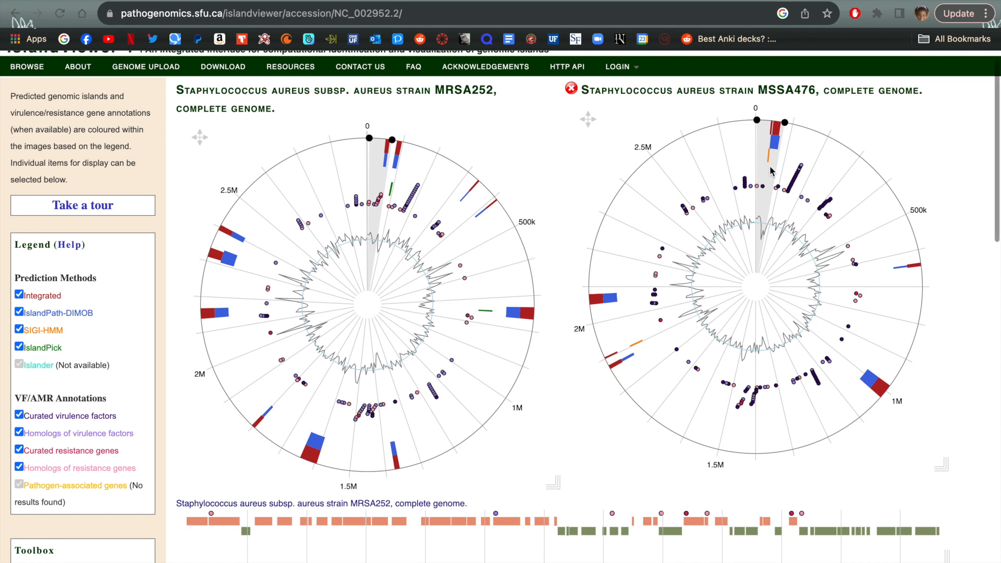
List the genes around MRSA252's first island, check the NCBI protein record for SAR_RS00195 (WP_000721310.1), and return to IslandViewer.
click(385, 165)
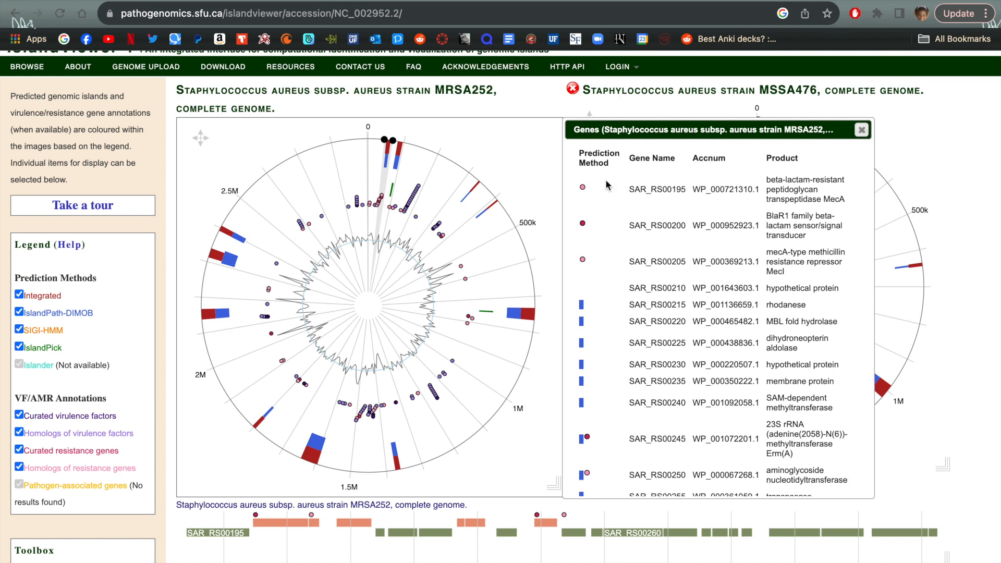
click(735, 189)
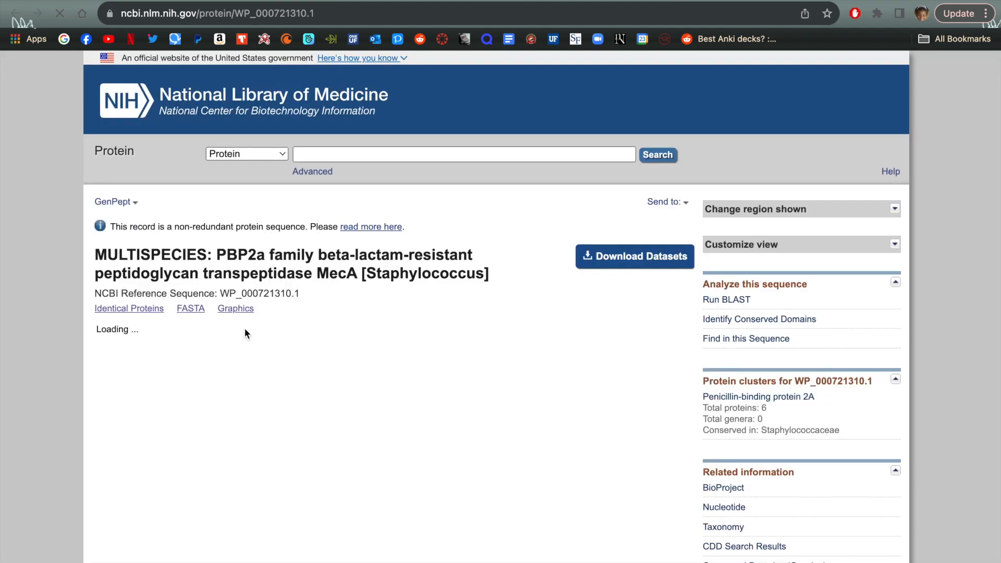
scroll(244, 368, down, 2)
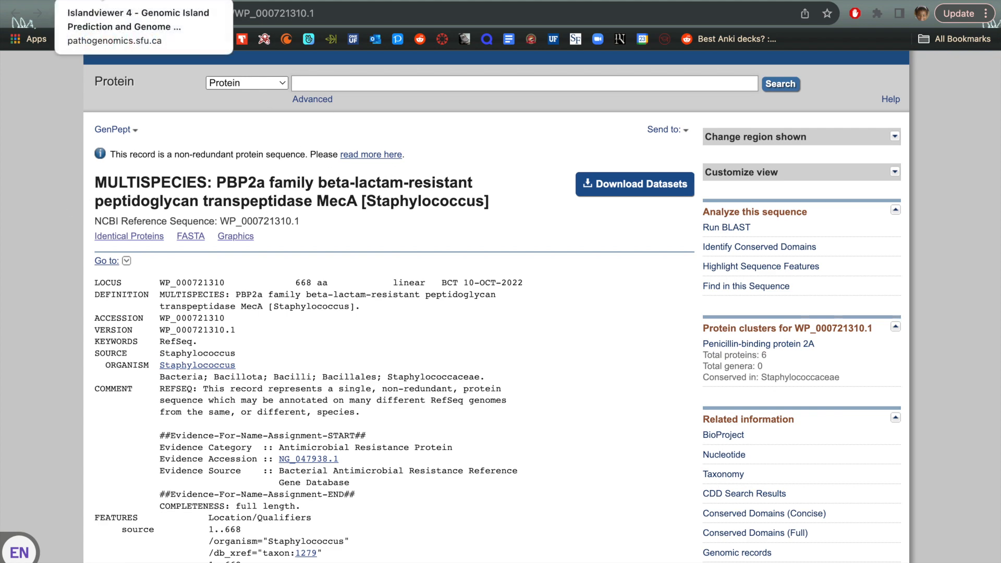
click(104, 1)
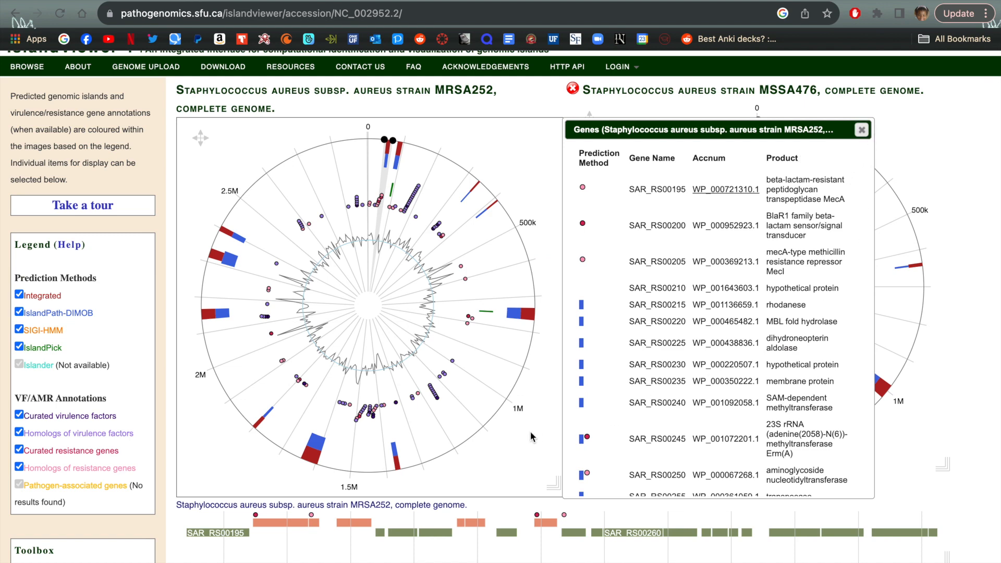
Compare the linear gene tracks of MRSA252 and MSSA476 around their first islands, and close the gene list.
scroll(530, 433, down, 2)
scroll(530, 433, down, 1)
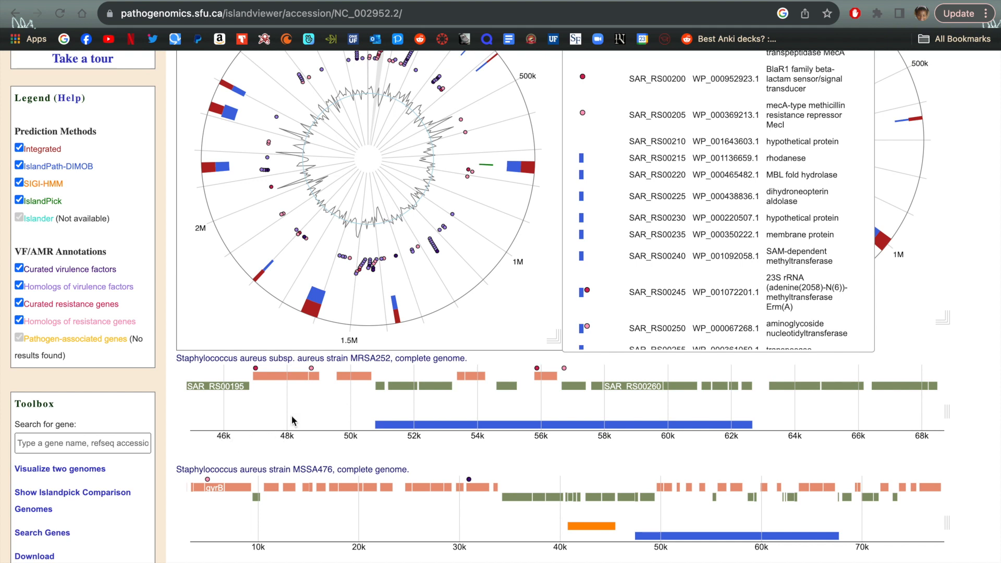
mouse_move(257, 371)
scroll(635, 535, up, 4)
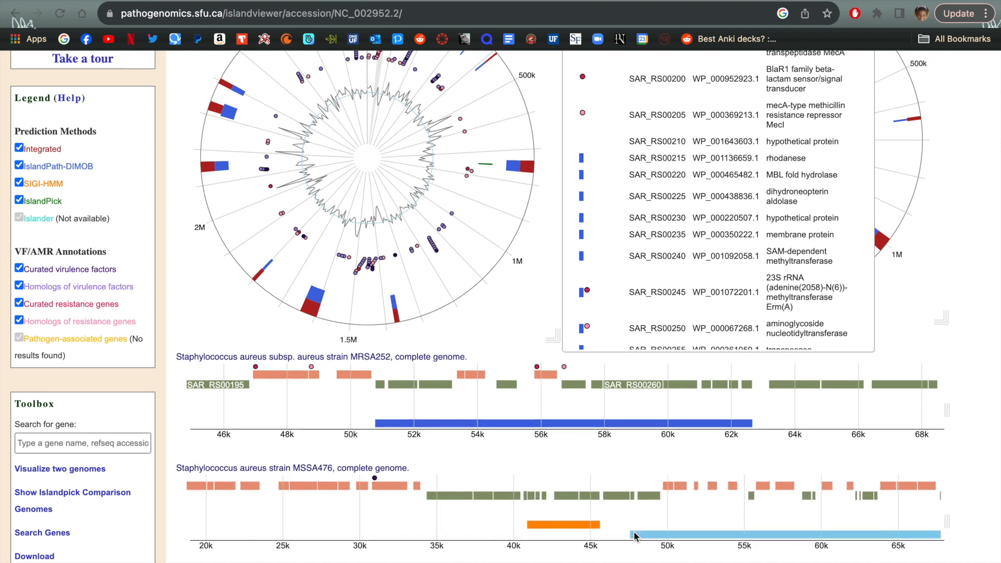
scroll(635, 535, up, 5)
scroll(633, 530, up, 1)
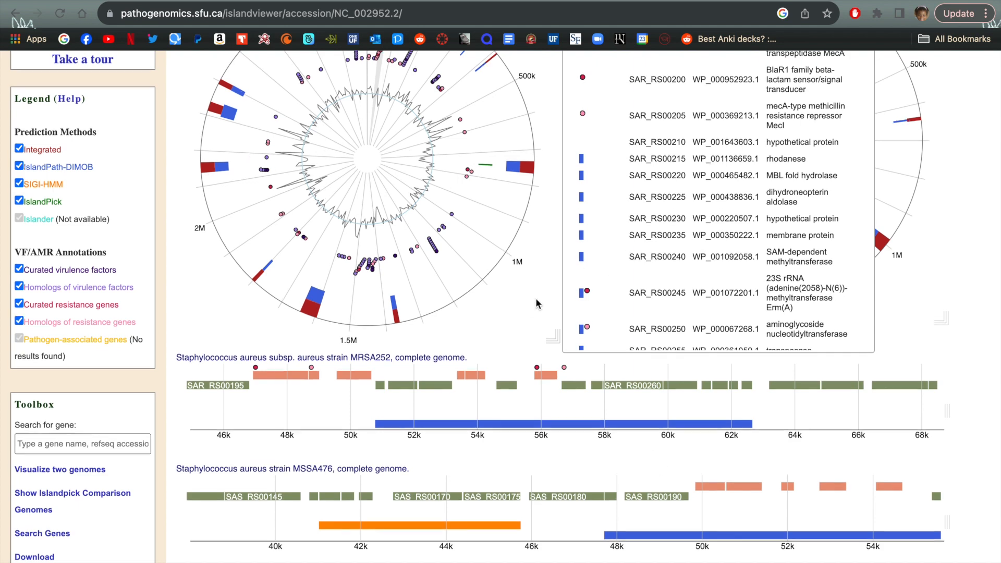
scroll(537, 302, up, 3)
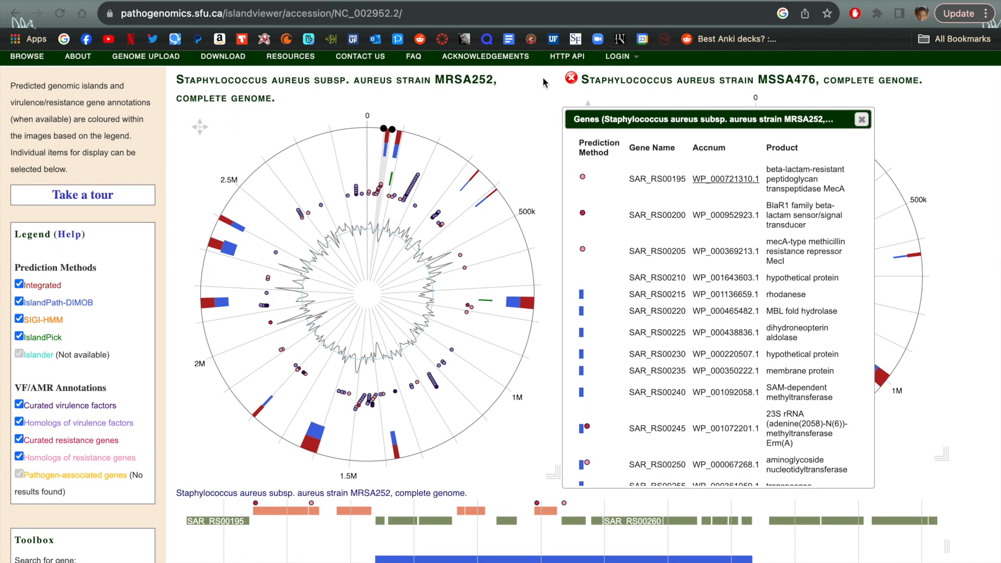
click(860, 120)
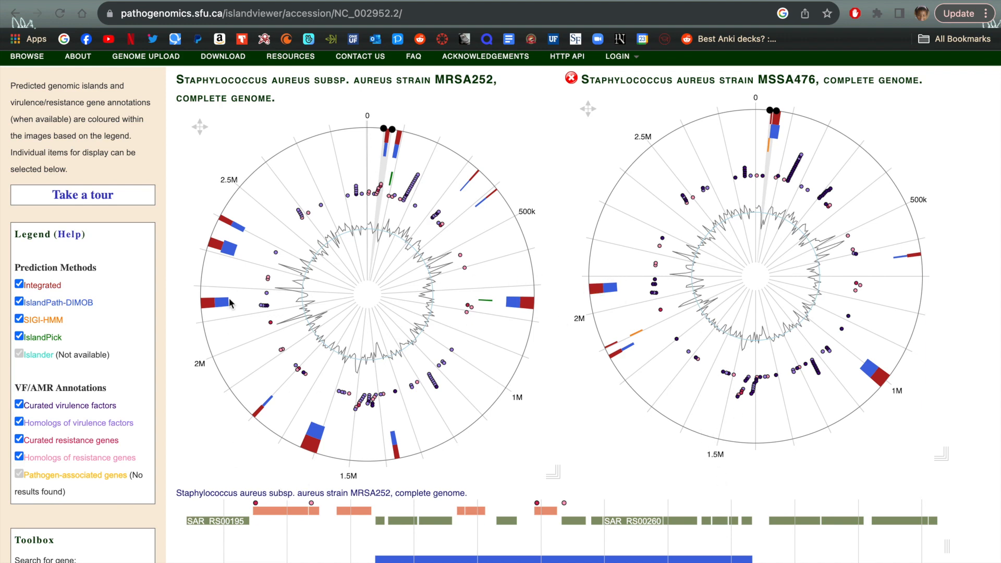
Compare the predicted genomic island tables of MRSA252 and MSSA476, including external annotations, and return to the circular plots.
scroll(542, 427, down, 12)
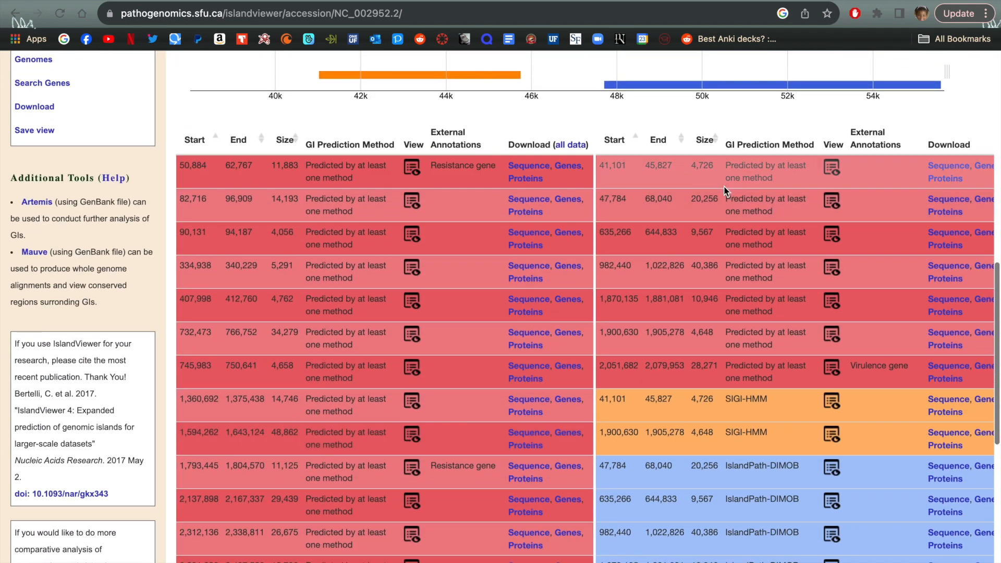
scroll(355, 243, down, 2)
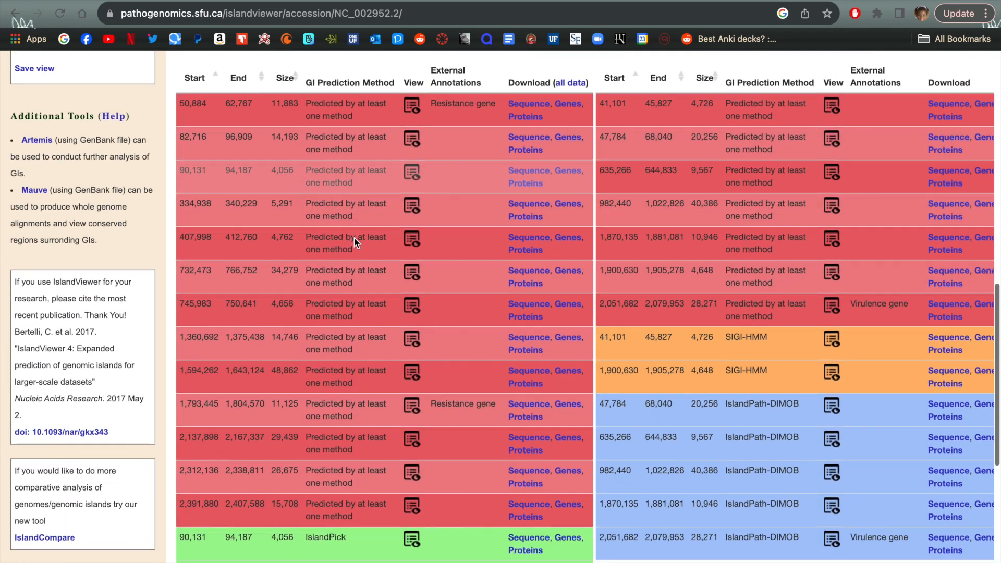
scroll(462, 265, down, 2)
scroll(462, 270, down, 5)
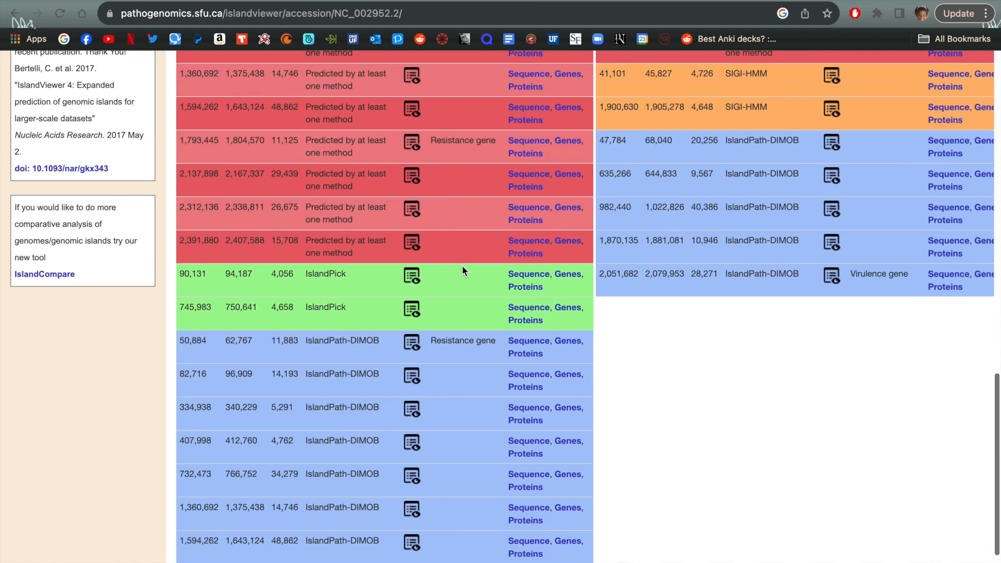
scroll(462, 270, up, 6)
scroll(461, 270, up, 1)
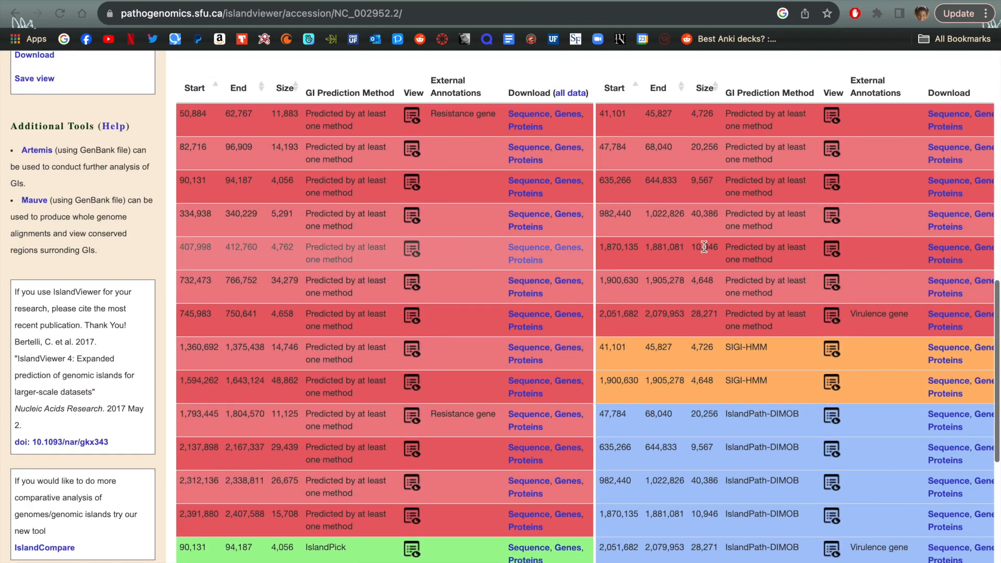
scroll(822, 273, up, 10)
scroll(487, 259, up, 6)
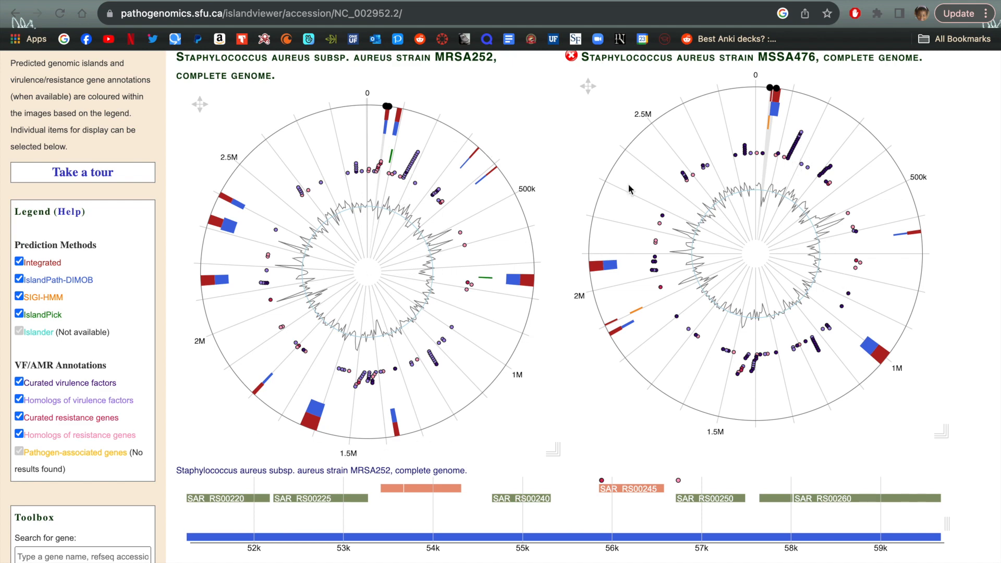
scroll(573, 183, up, 2)
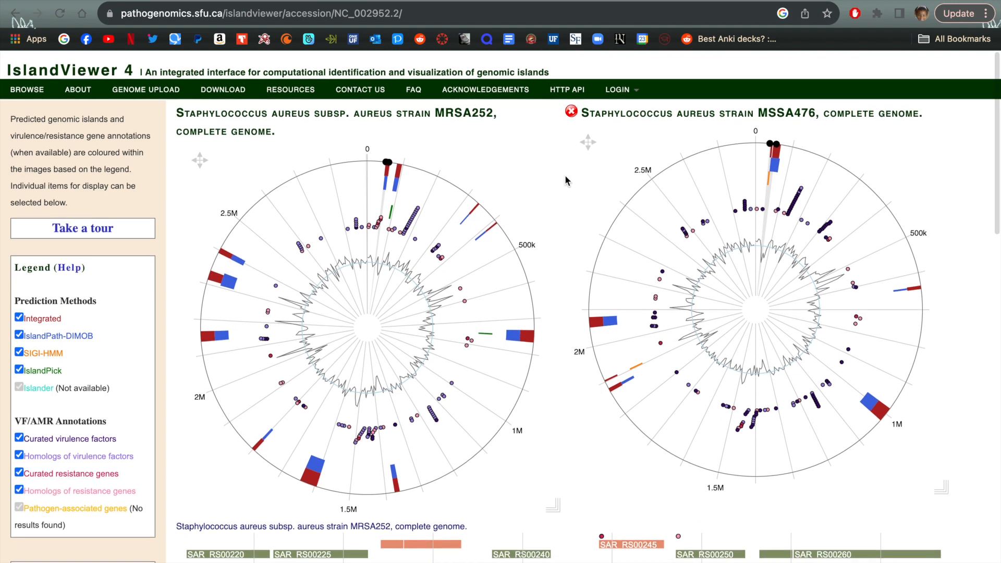